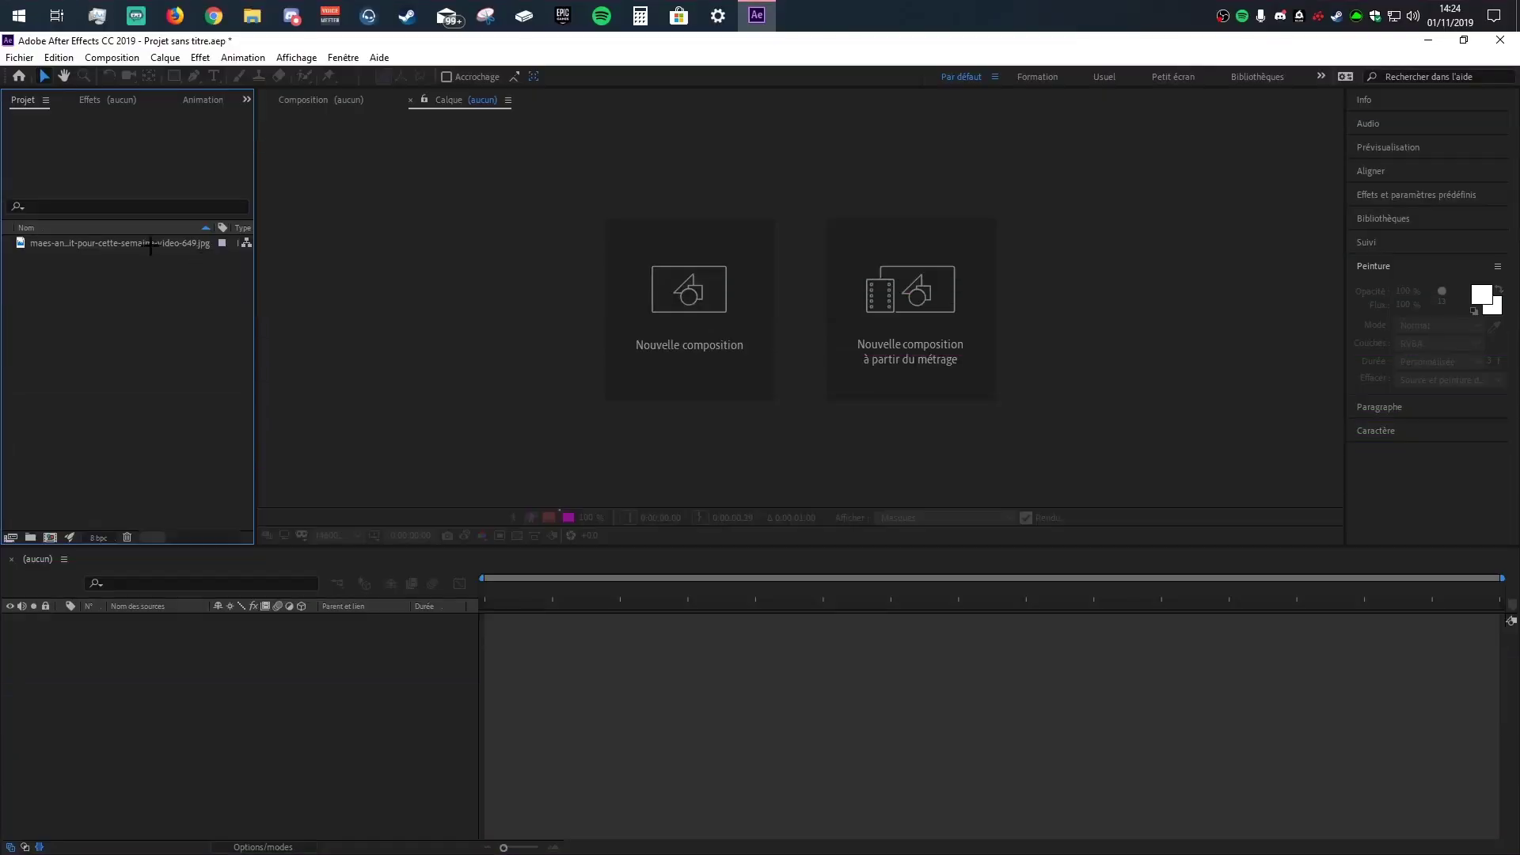
# Step: Create a composition from the imported portrait image and end its work area near 0:00:03:53
pyautogui.click(146, 243)
pyautogui.moveTo(118, 243); pyautogui.dragTo(78, 641)
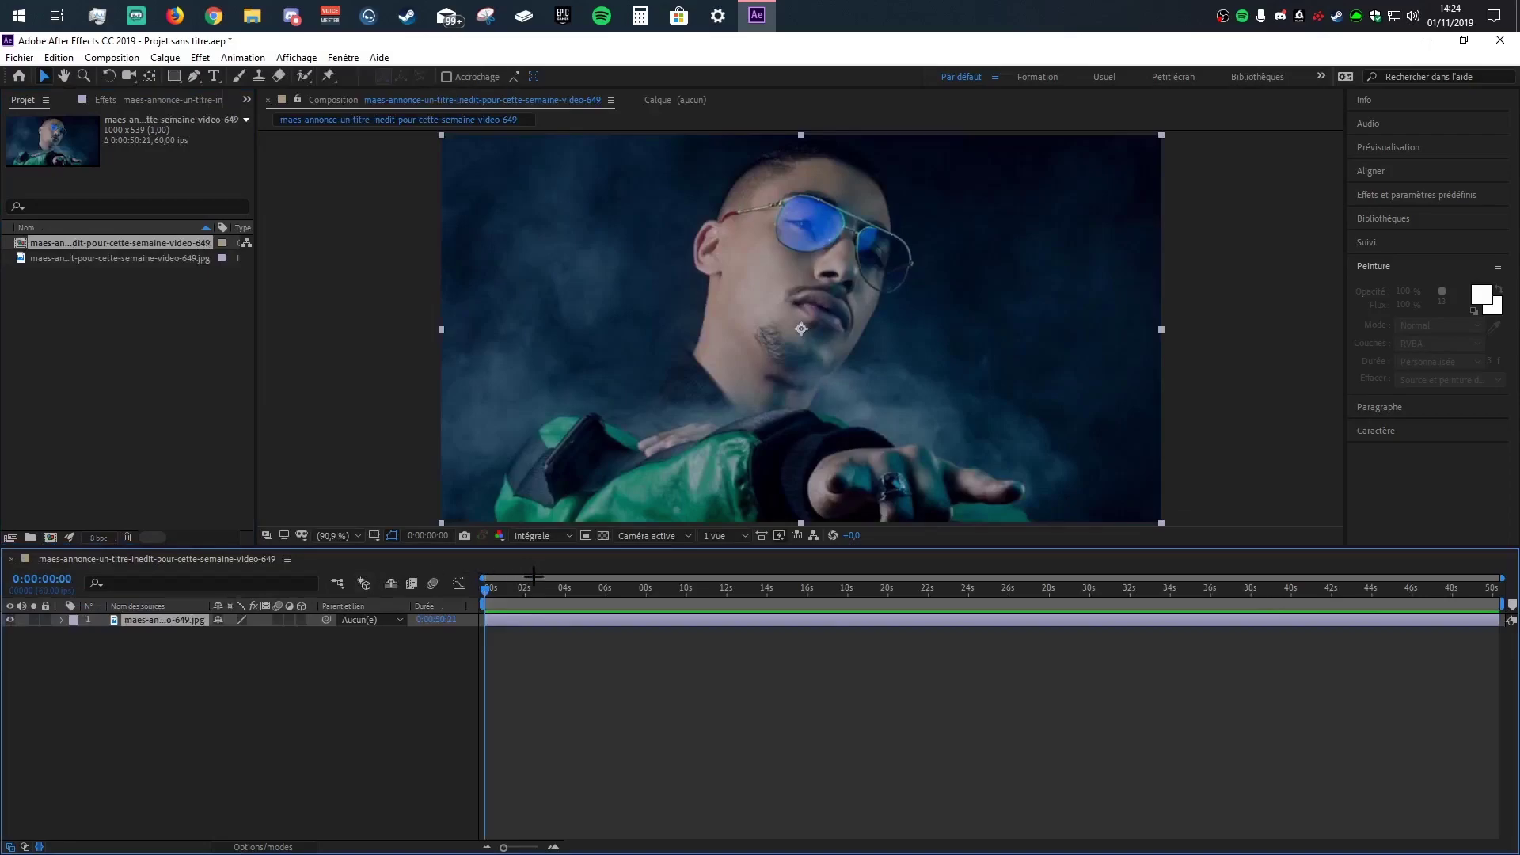
pyautogui.moveTo(540, 587); pyautogui.dragTo(563, 588)
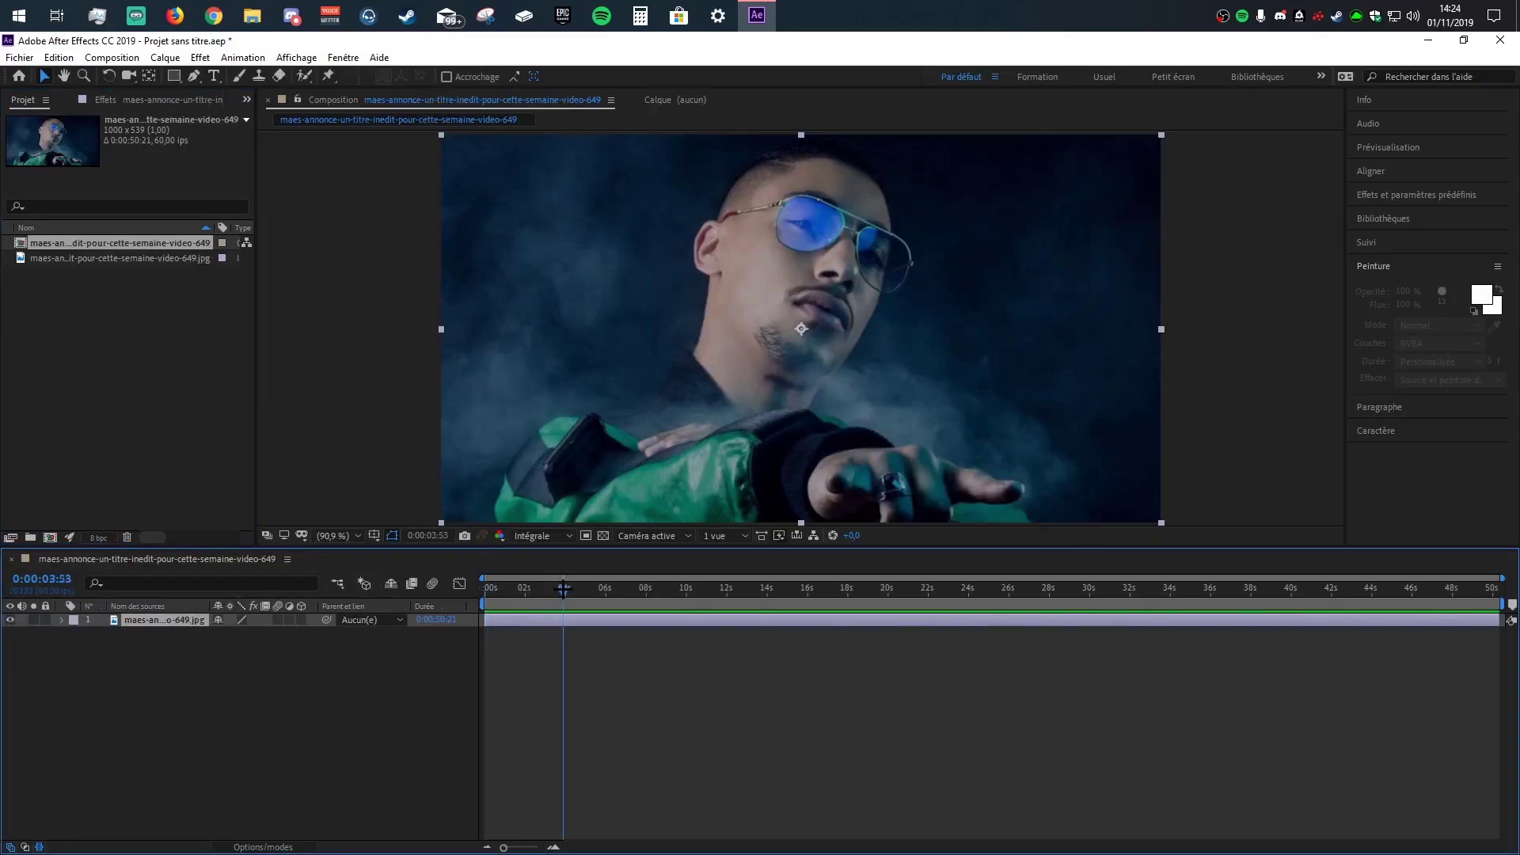
pyautogui.press('n')
pyautogui.moveTo(1500, 579); pyautogui.dragTo(604, 691)
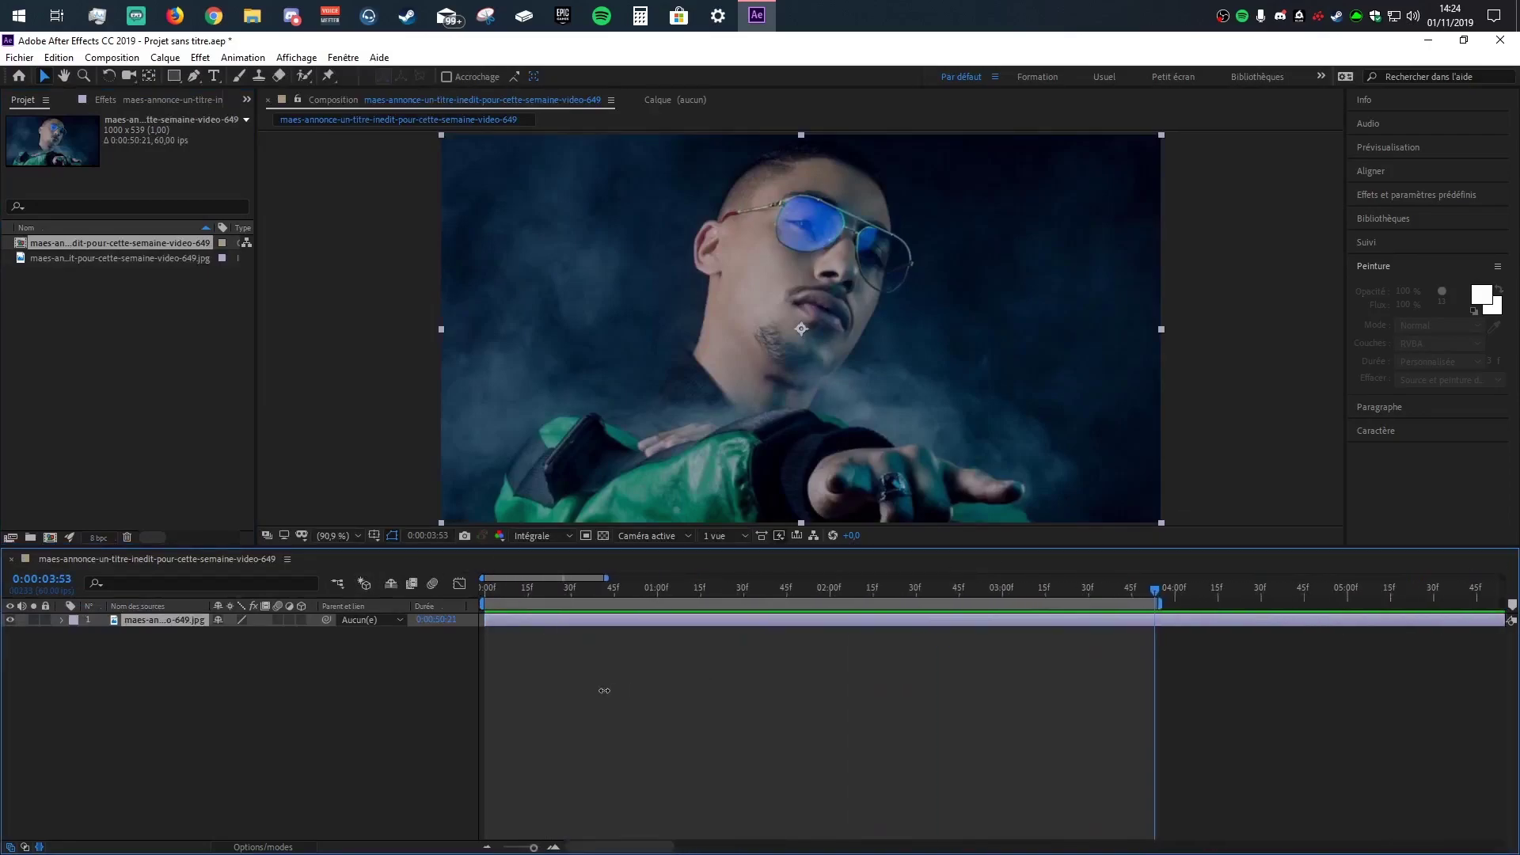
# Step: Open the portrait image layer in its own layer view and activate the Brush tool
pyautogui.click(398, 309)
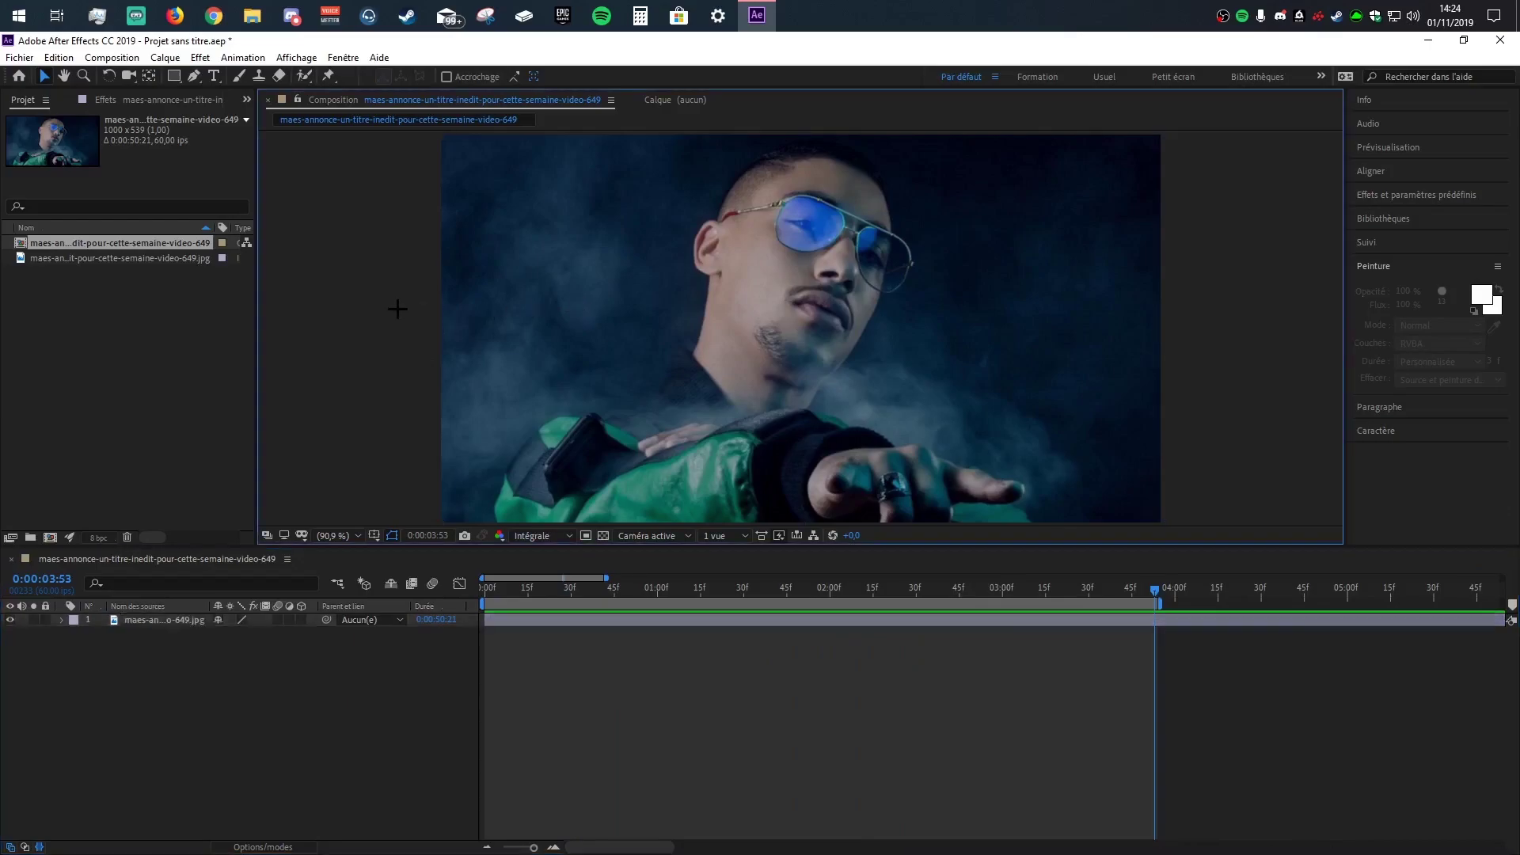
pyautogui.click(648, 276)
pyautogui.doubleClick(670, 238)
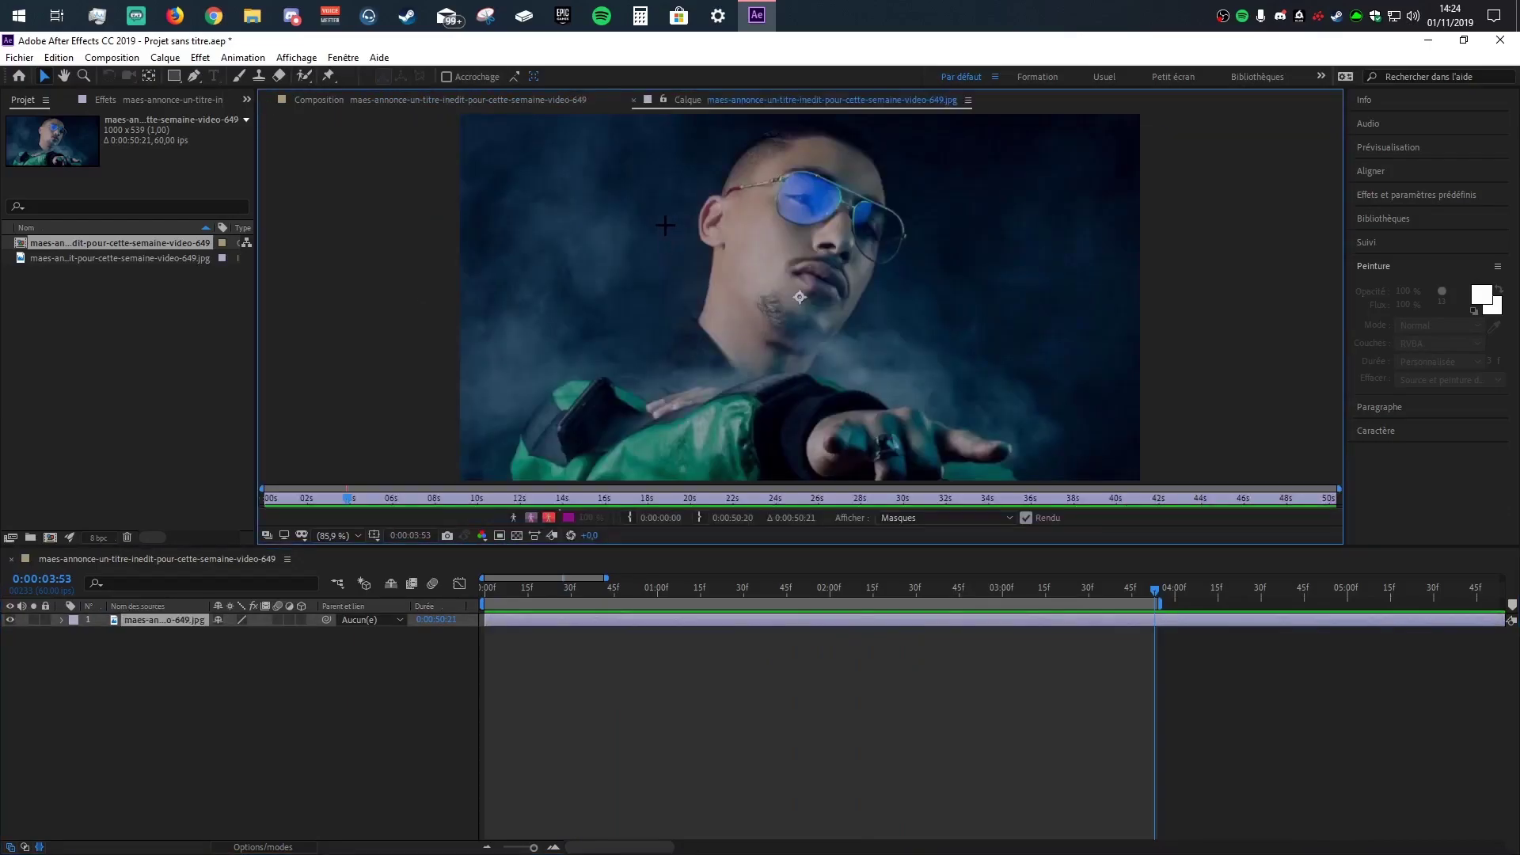
pyautogui.click(518, 103)
pyautogui.click(697, 99)
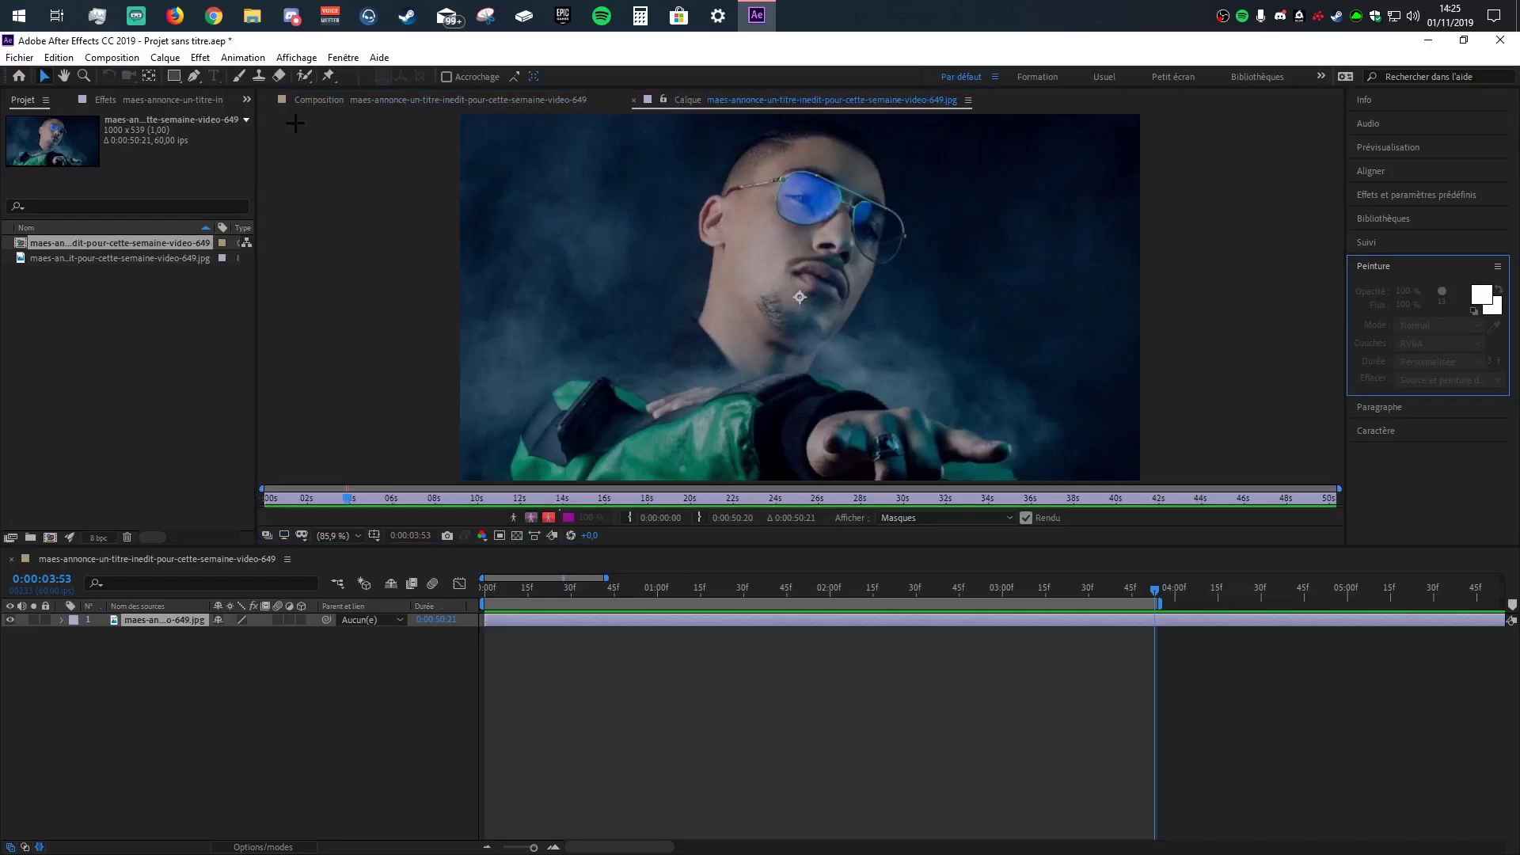
pyautogui.click(237, 76)
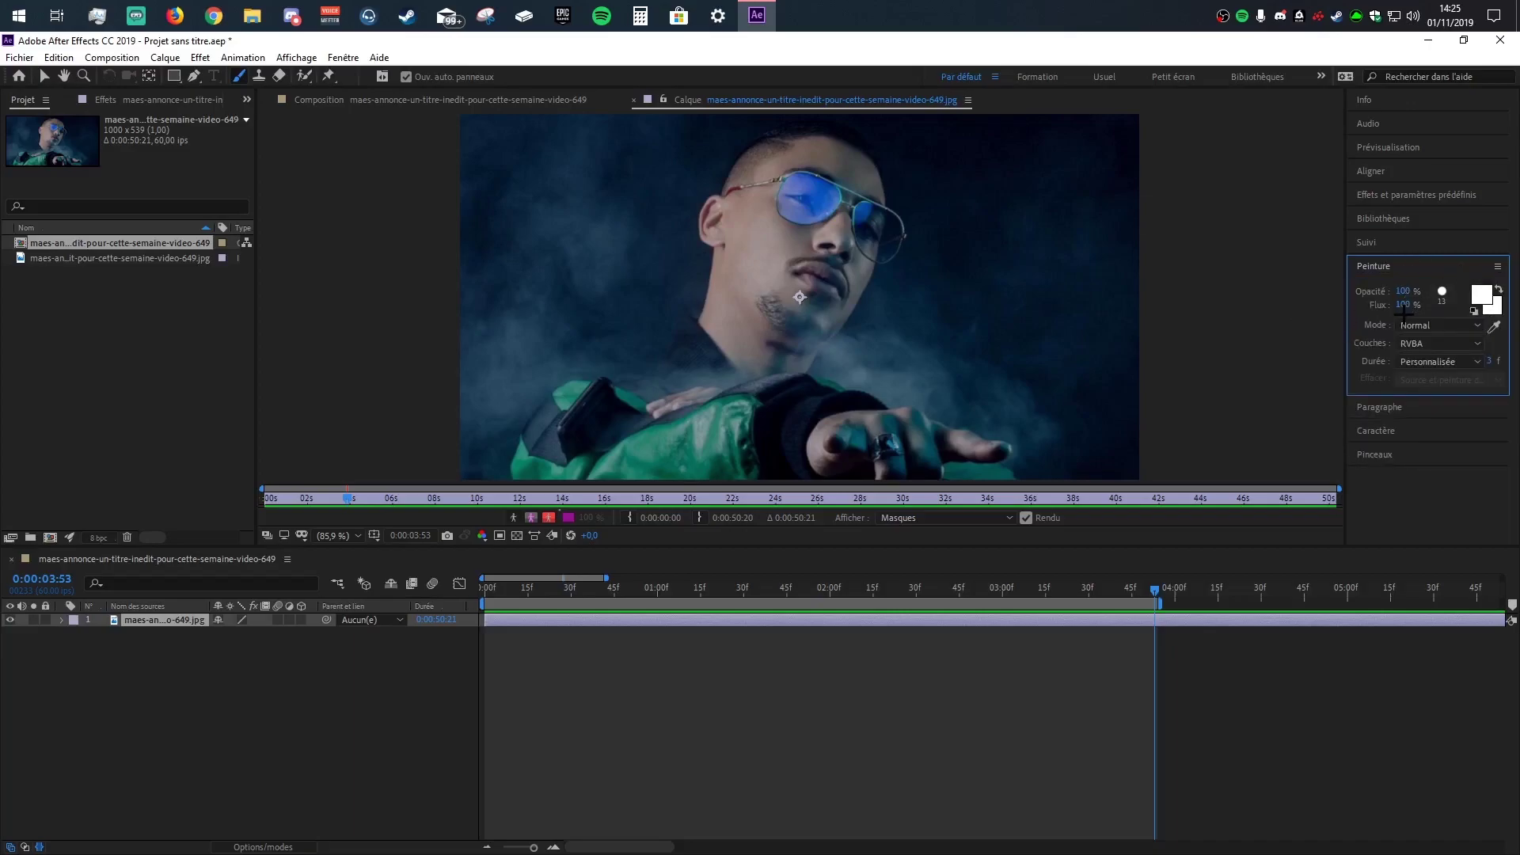
# Step: Set the brush stroke duration to Image simple in the paint settings
pyautogui.click(1437, 361)
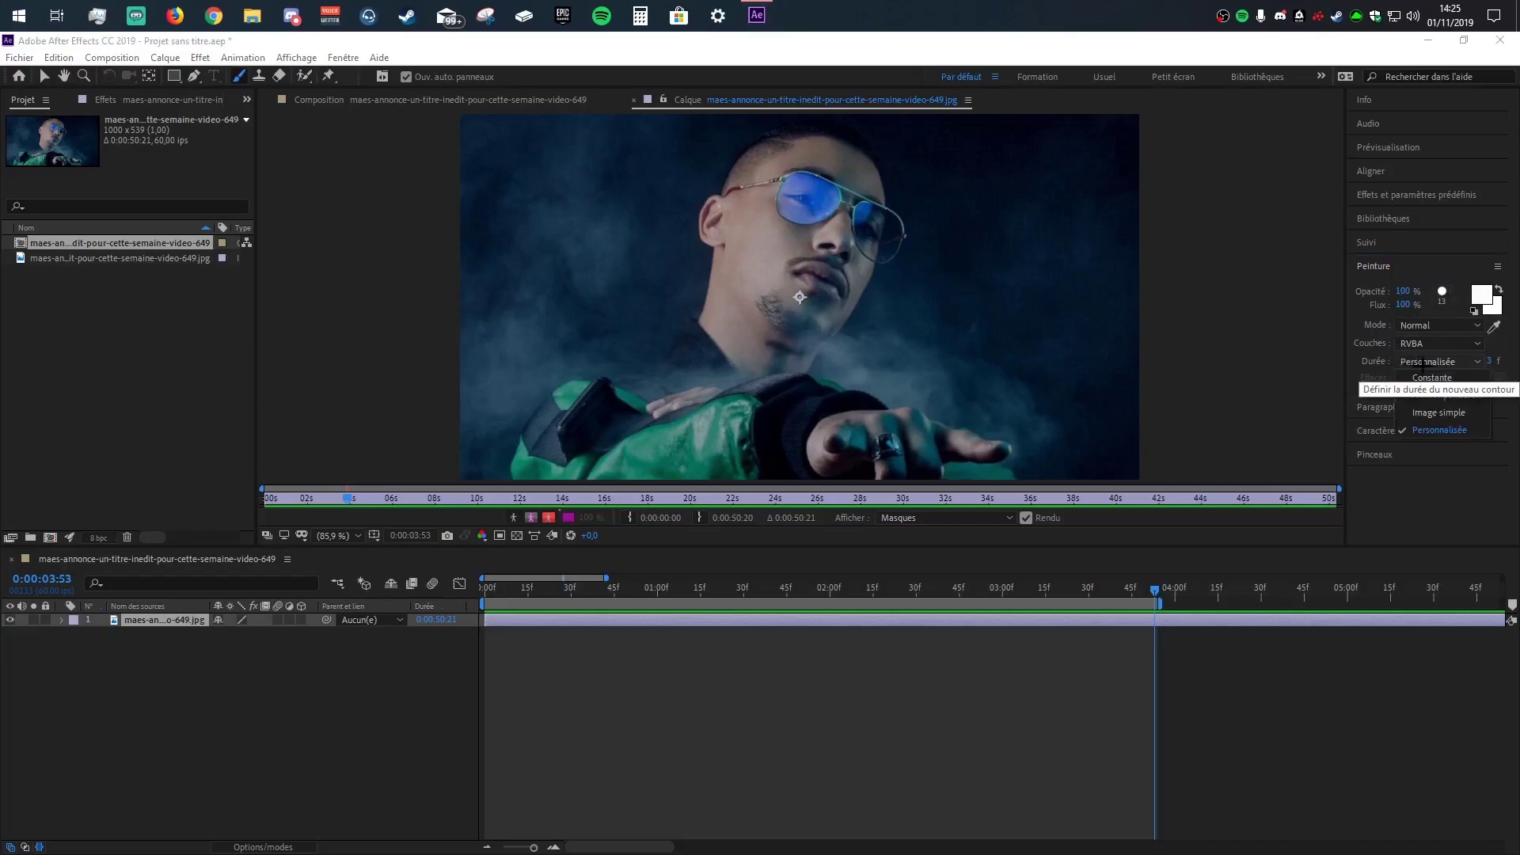
pyautogui.click(1467, 362)
pyautogui.click(1469, 362)
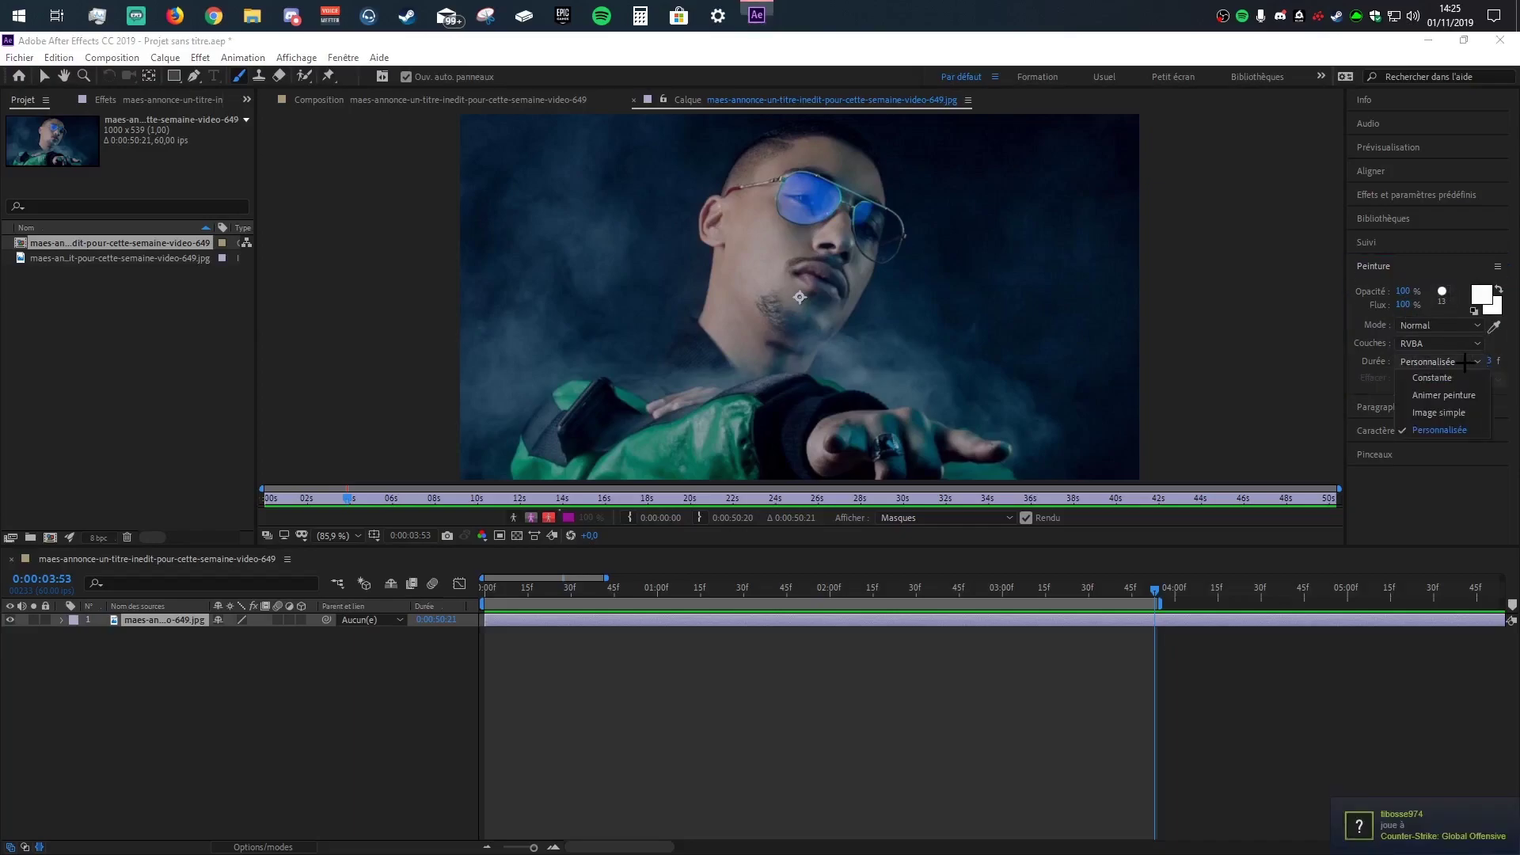
pyautogui.click(1464, 409)
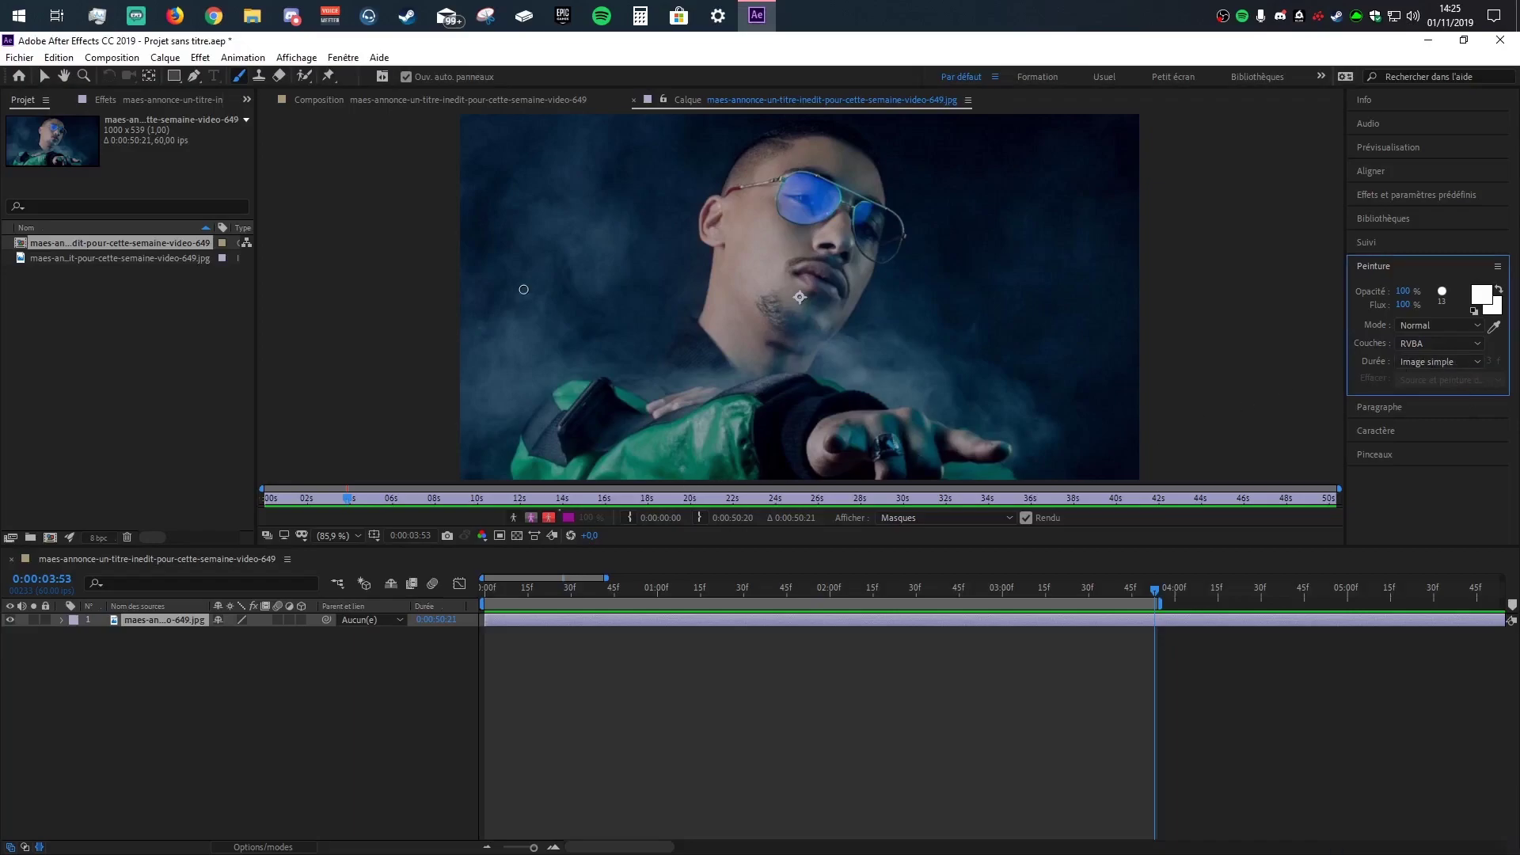
# Step: Paint a diagonal white test stroke beside the man's head and check it on the neighbouring frame
pyautogui.moveTo(524, 289); pyautogui.dragTo(729, 165)
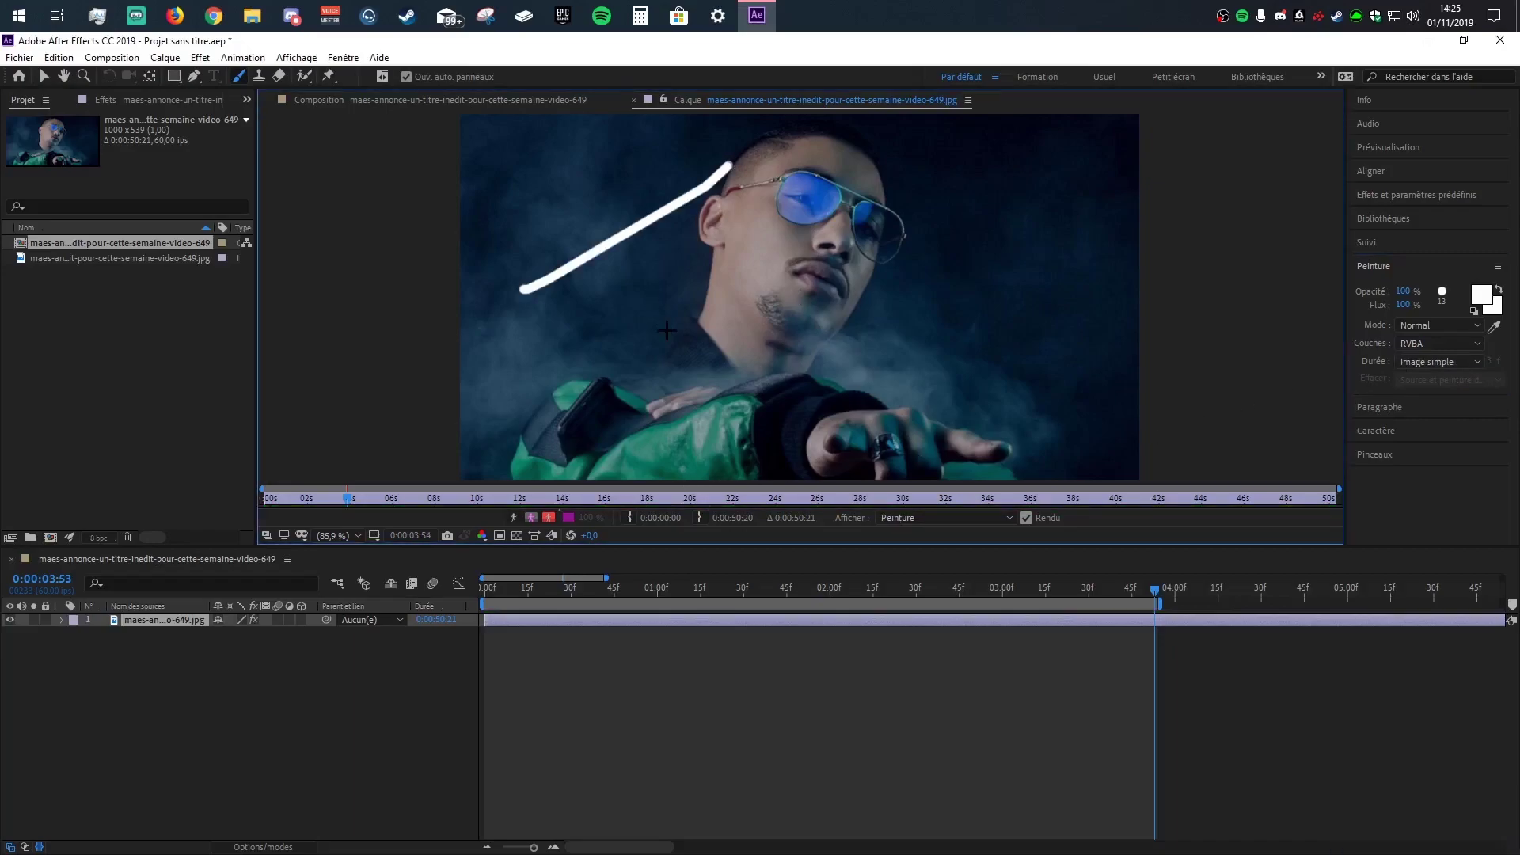
pyautogui.press('pagedown')
pyautogui.press('pageup')
pyautogui.press('pagedown')
pyautogui.press('pageup')
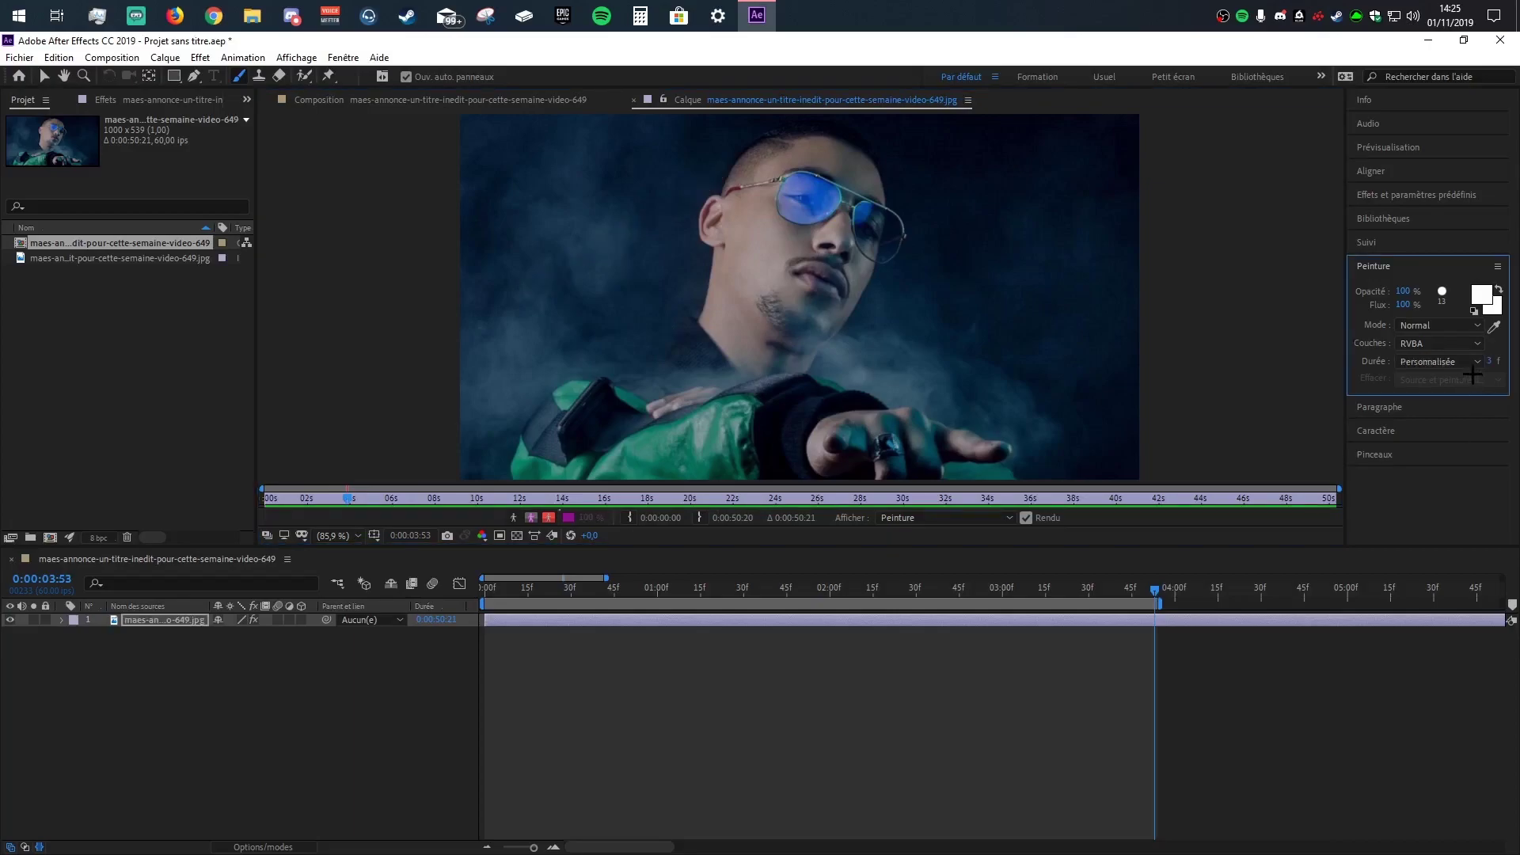
# Step: Set the Personnalisée brush duration to 2 frames and test it with a diagonal white stroke across the following frames
pyautogui.click(1489, 361)
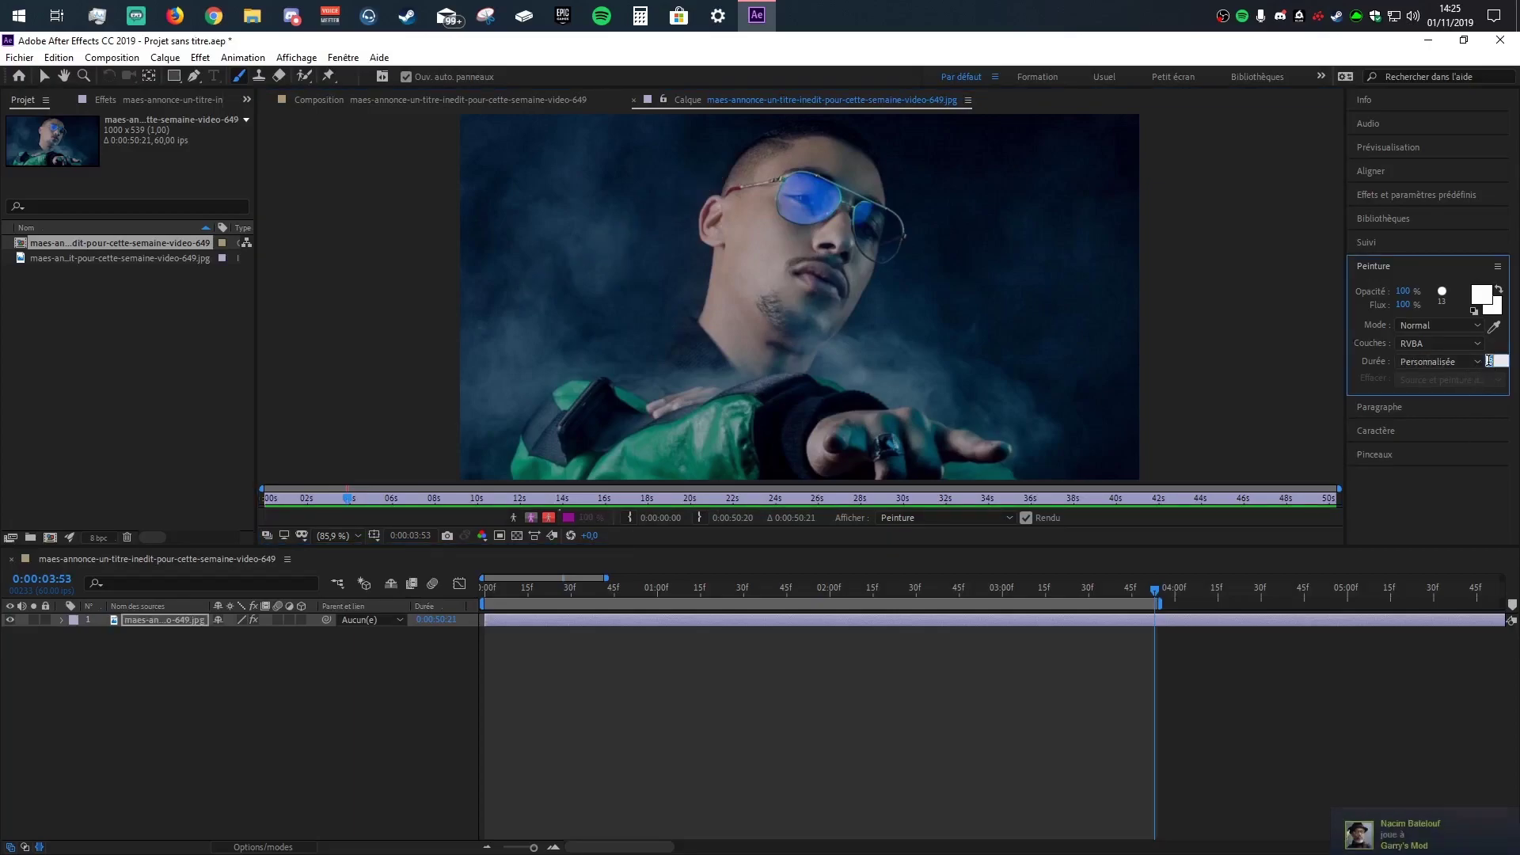
pyautogui.write('2')
pyautogui.moveTo(499, 265); pyautogui.dragTo(706, 134)
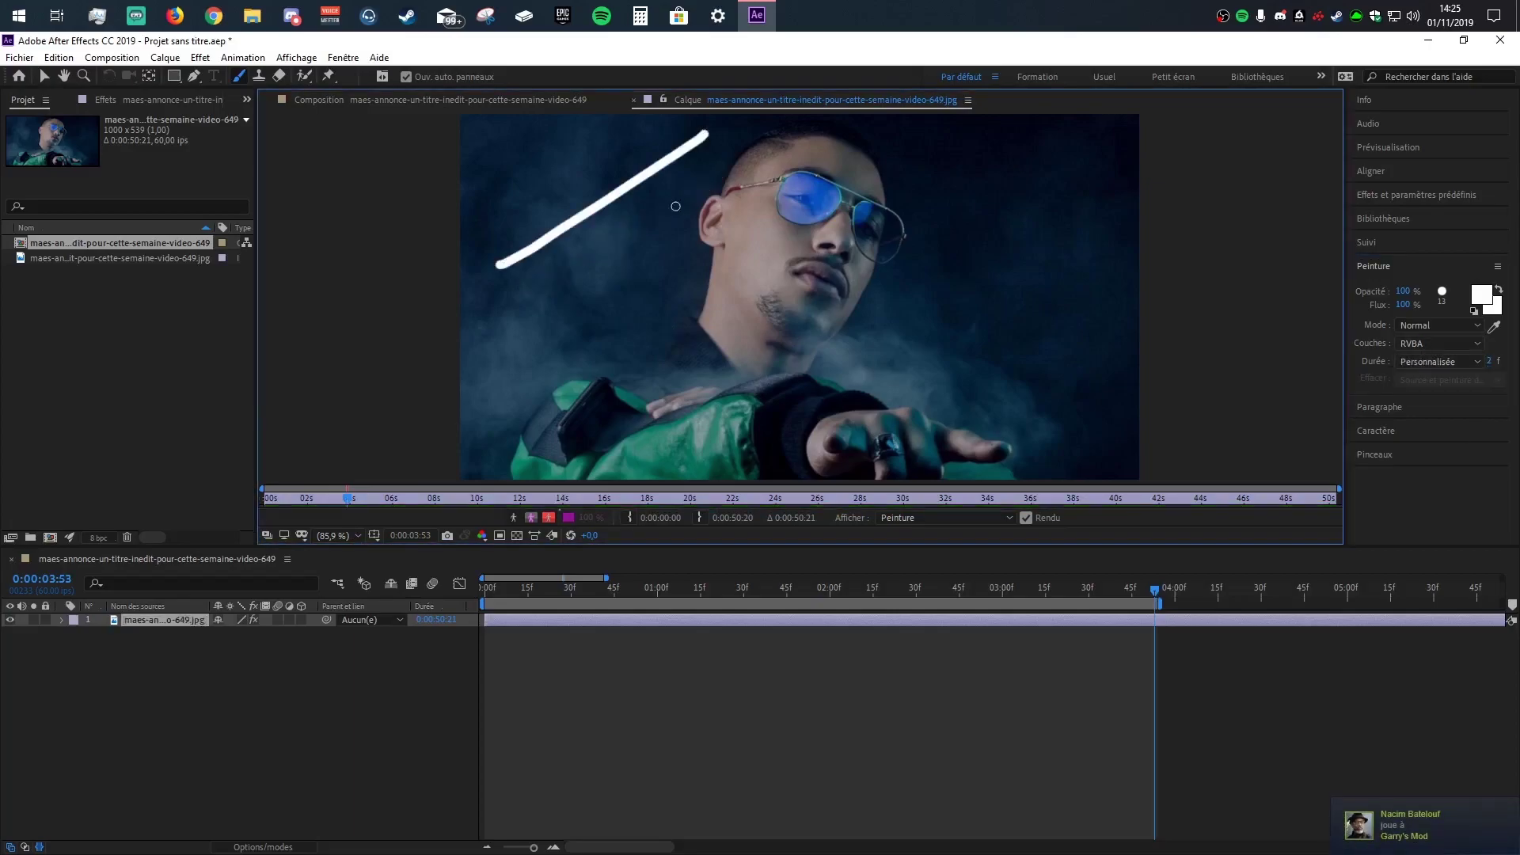
pyautogui.press('pagedown')
pyautogui.press('pagedown')
pyautogui.press('pageup')
pyautogui.press('pageup')
pyautogui.click(1437, 361)
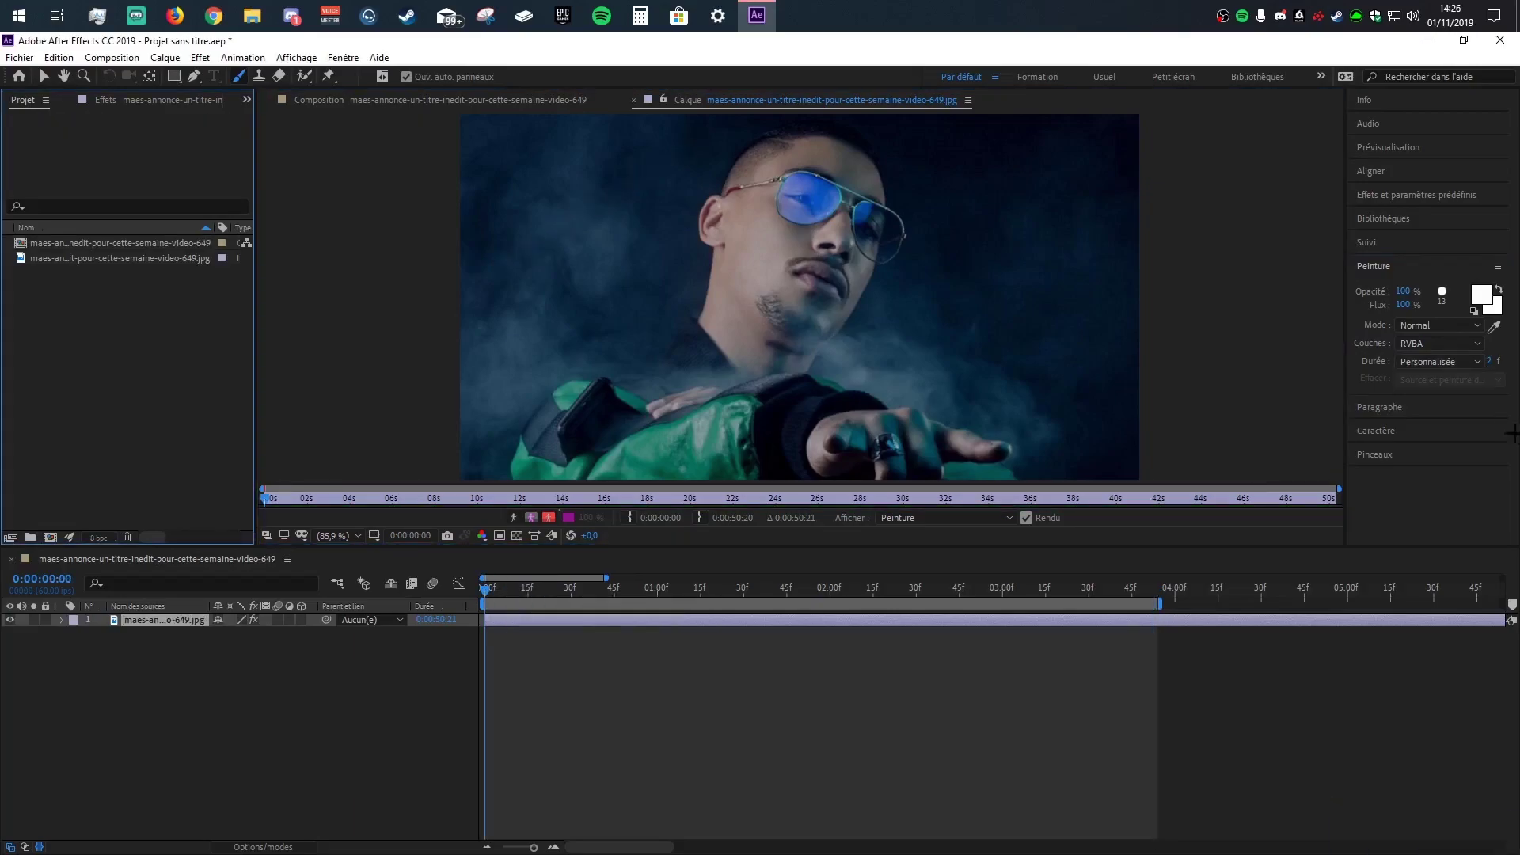
pyautogui.click(1466, 362)
pyautogui.click(1425, 414)
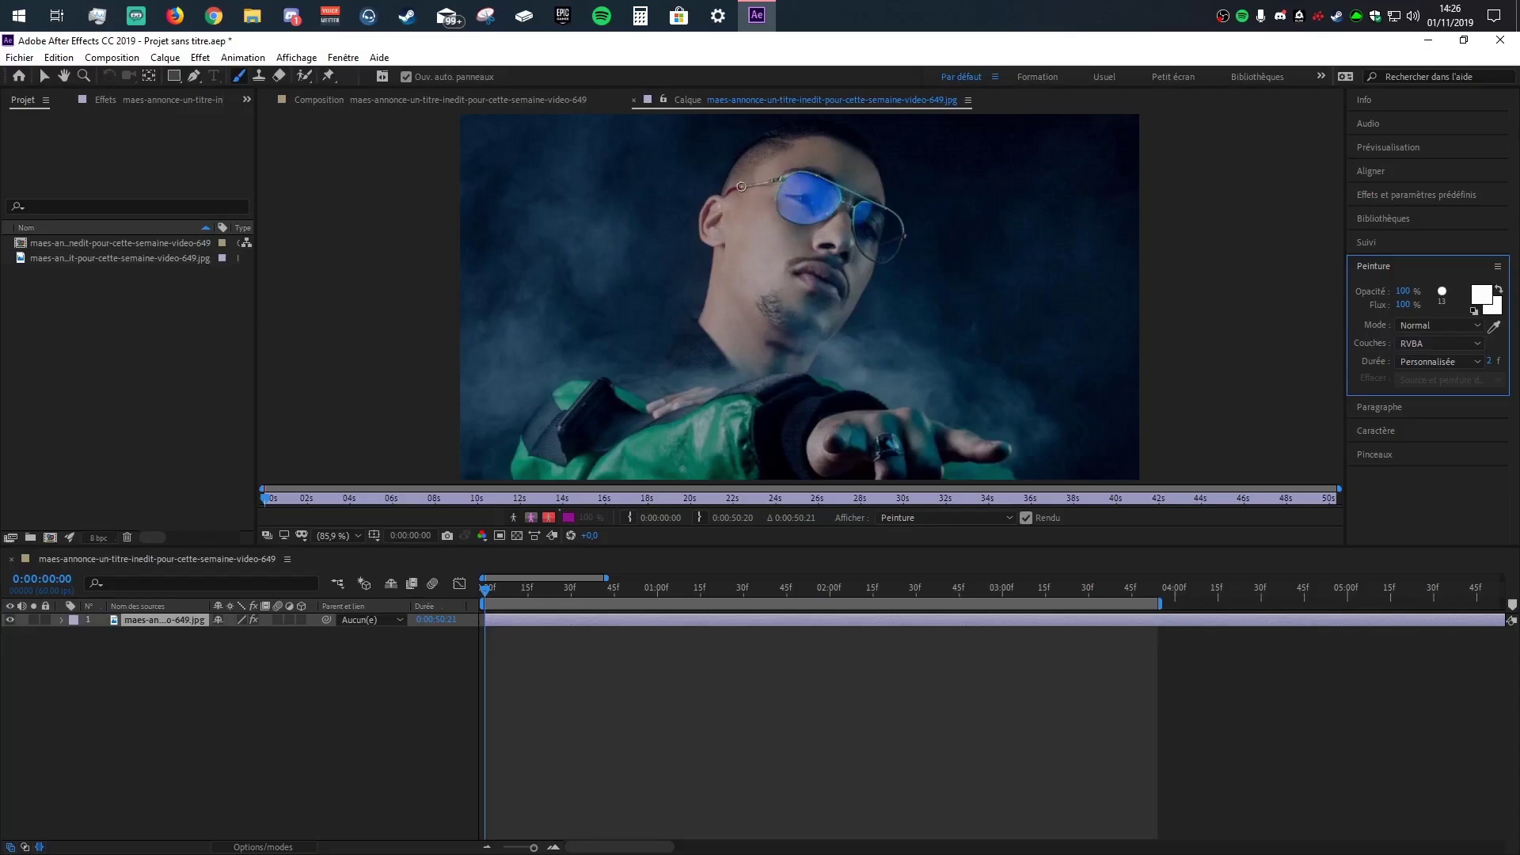
# Step: With the 5 px white brush, paint a short stroke over the red tip of the glasses' temple at 0:00:00:00
pyautogui.scroll(3, 721, 195)
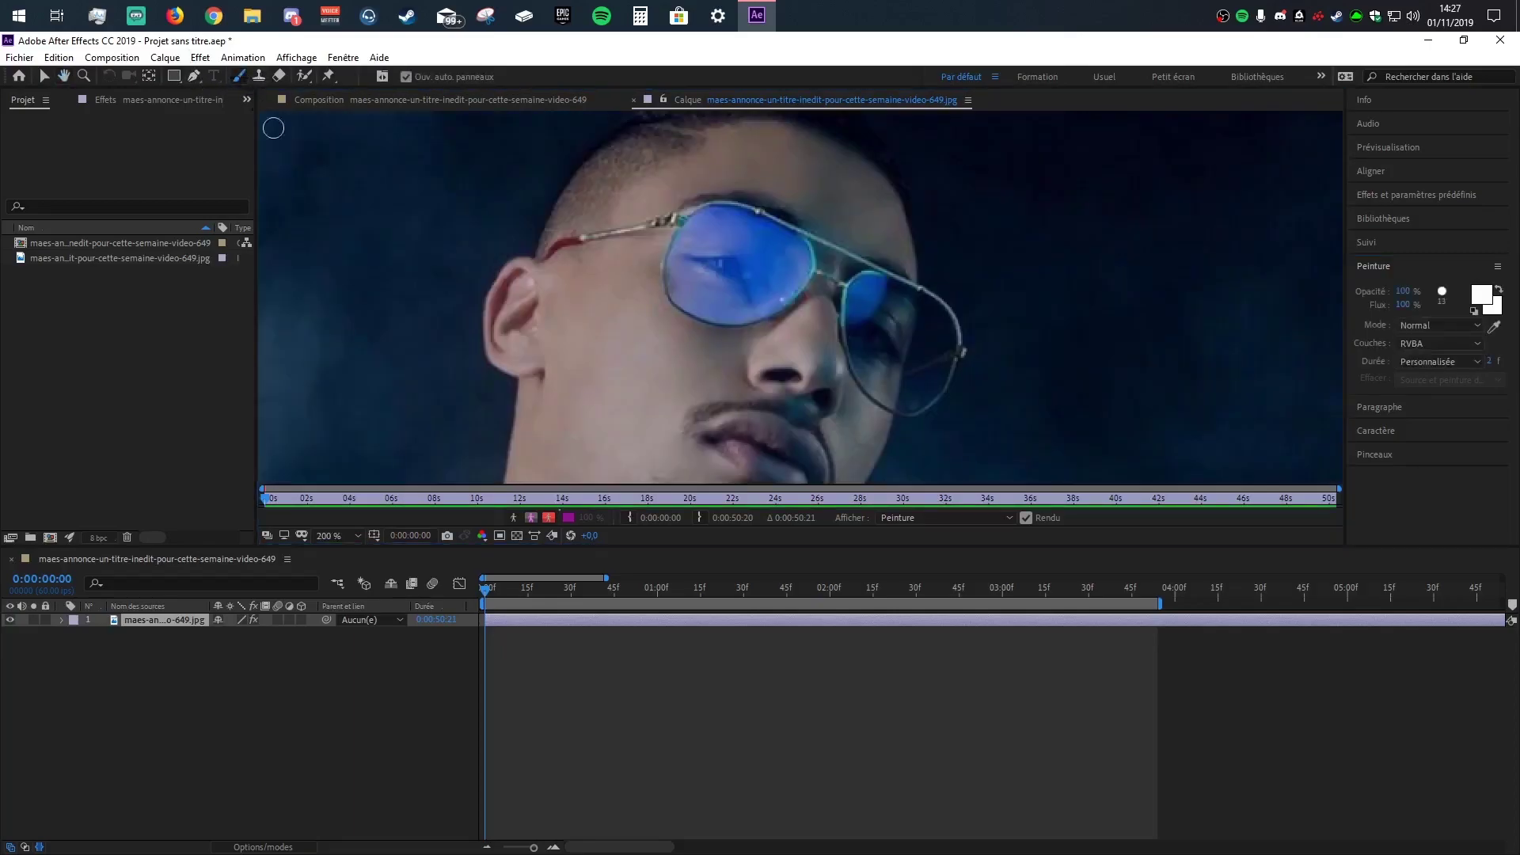
pyautogui.hotkey('ctrl', '9')
pyautogui.moveTo(579, 237); pyautogui.dragTo(586, 236)
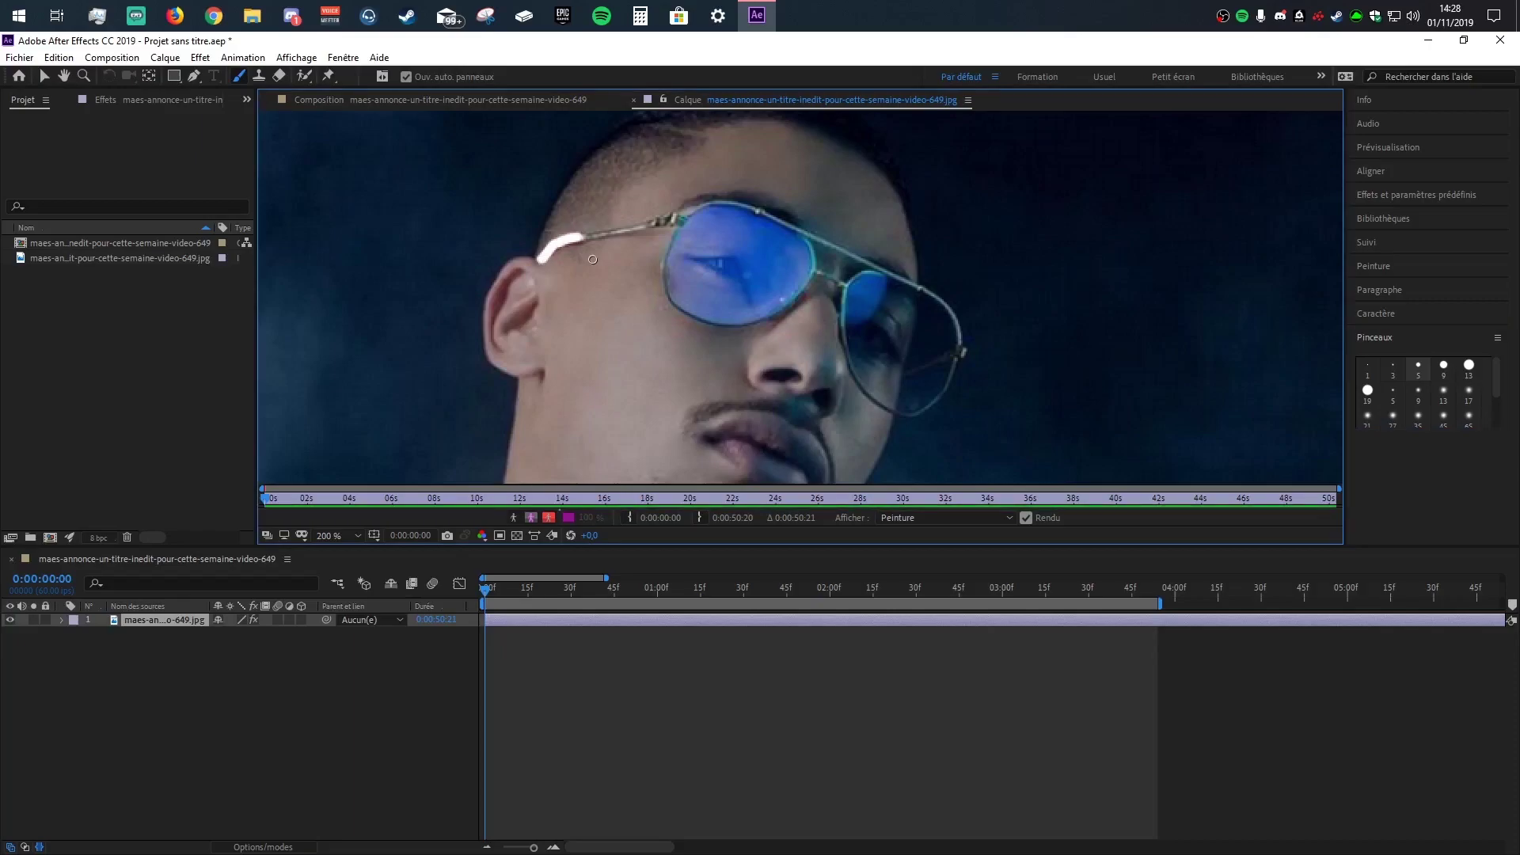
# Step: Advance through the frames to 0:00:00:49, painting successive short white strokes along the glasses' temple and frame and onto the far lens
pyautogui.press('pagedown')
pyautogui.press('pagedown')
pyautogui.press('pagedown')
pyautogui.press('pagedown')
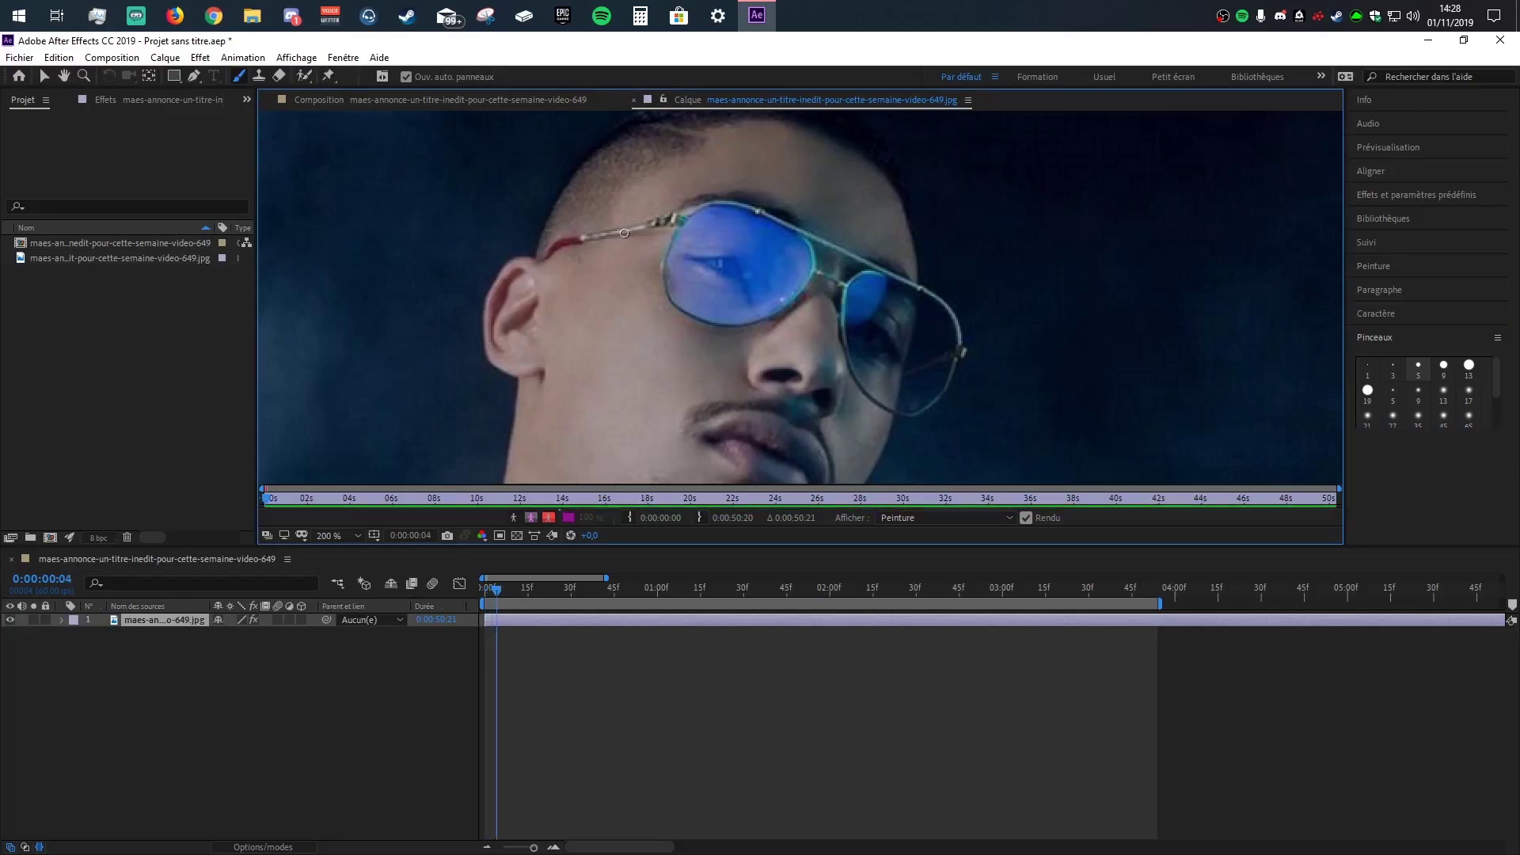
pyautogui.moveTo(696, 218)
pyautogui.mouseDown()
pyautogui.moveTo(784, 198)
pyautogui.moveTo(780, 309)
pyautogui.moveTo(732, 326)
pyautogui.moveTo(683, 316)
pyautogui.moveTo(664, 280)
pyautogui.moveTo(679, 226)
pyautogui.mouseUp()
pyautogui.press('pagedown')
pyautogui.press('pagedown')
pyautogui.press('pagedown')
pyautogui.press('pagedown')
pyautogui.press('pagedown')
pyautogui.press('pagedown')
pyautogui.press('pagedown')
pyautogui.press('pagedown')
pyautogui.moveTo(681, 226)
pyautogui.mouseDown()
pyautogui.moveTo(736, 206)
pyautogui.moveTo(710, 205)
pyautogui.moveTo(761, 210)
pyautogui.moveTo(821, 239)
pyautogui.moveTo(814, 272)
pyautogui.moveTo(873, 263)
pyautogui.moveTo(922, 288)
pyautogui.moveTo(940, 398)
pyautogui.moveTo(850, 377)
pyautogui.moveTo(852, 277)
pyautogui.moveTo(905, 280)
pyautogui.moveTo(959, 327)
pyautogui.mouseUp()
pyautogui.press('pagedown')
pyautogui.press('pagedown')
pyautogui.press('pagedown')
pyautogui.press('pagedown')
pyautogui.press('pagedown')
pyautogui.press('pagedown')
pyautogui.press('pagedown')
pyautogui.press('pagedown')
pyautogui.press('pagedown')
pyautogui.press('pagedown')
pyautogui.press('pagedown')
pyautogui.press('pagedown')
pyautogui.press('pagedown')
pyautogui.press('pagedown')
pyautogui.press('pagedown')
pyautogui.press('pagedown')
pyautogui.press('pagedown')
pyautogui.press('pagedown')
pyautogui.press('pagedown')
pyautogui.press('pagedown')
pyautogui.press('pagedown')
pyautogui.press('pagedown')
pyautogui.press('pagedown')
pyautogui.press('pagedown')
pyautogui.press('pagedown')
pyautogui.press('pagedown')
pyautogui.moveTo(960, 333)
pyautogui.mouseDown()
pyautogui.moveTo(962, 350)
pyautogui.moveTo(908, 368)
pyautogui.mouseUp()
pyautogui.press('pagedown')
pyautogui.press('pagedown')
pyautogui.press('pagedown')
# Step: Bring the whole face into view and review the painted strokes by scrubbing through the timeline
pyautogui.scroll(-1, 890, 358)
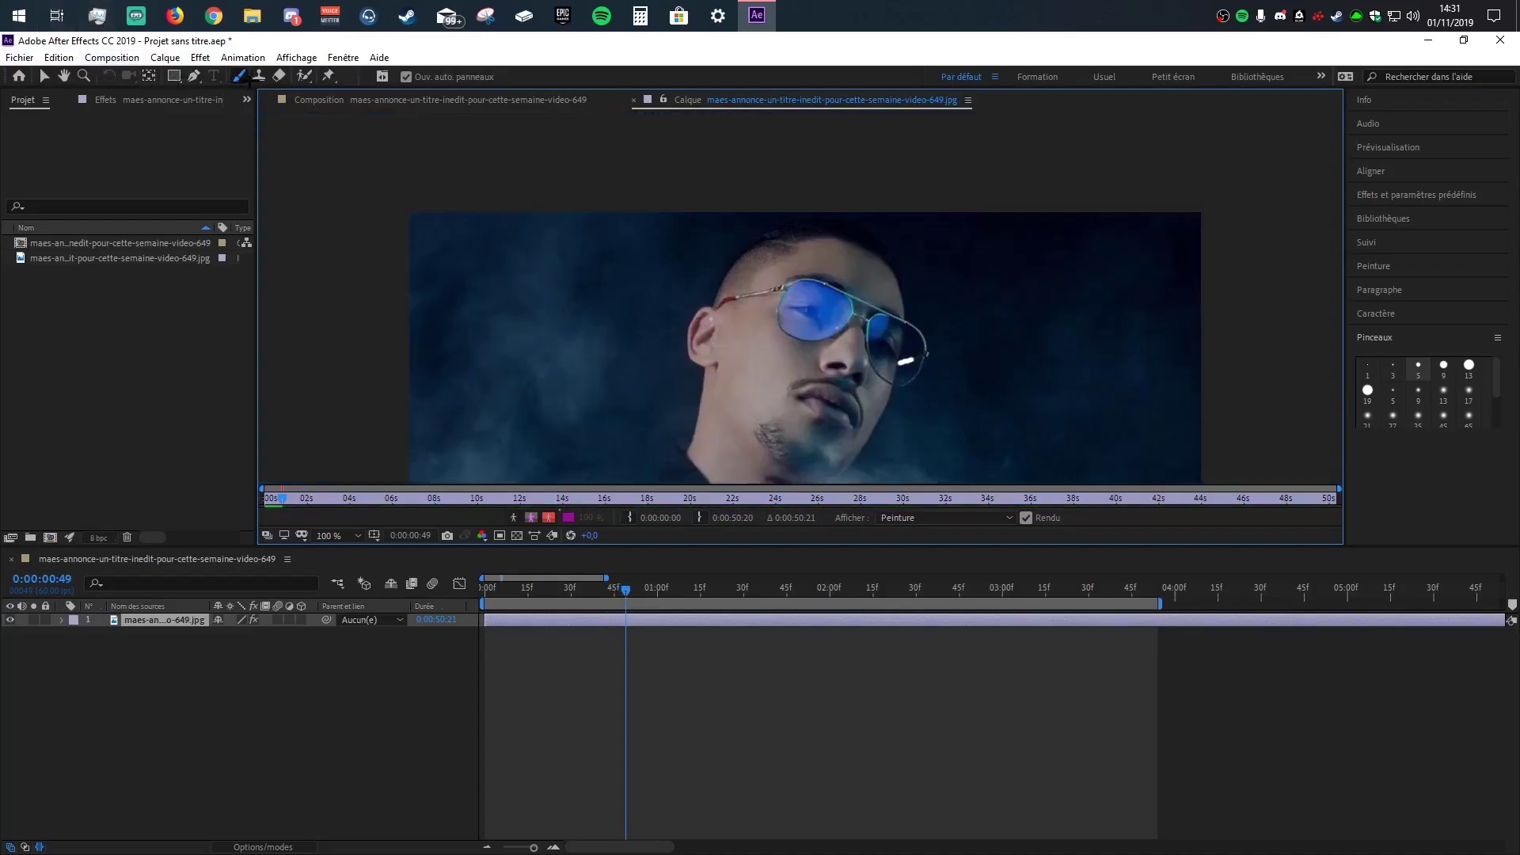
pyautogui.click(62, 72)
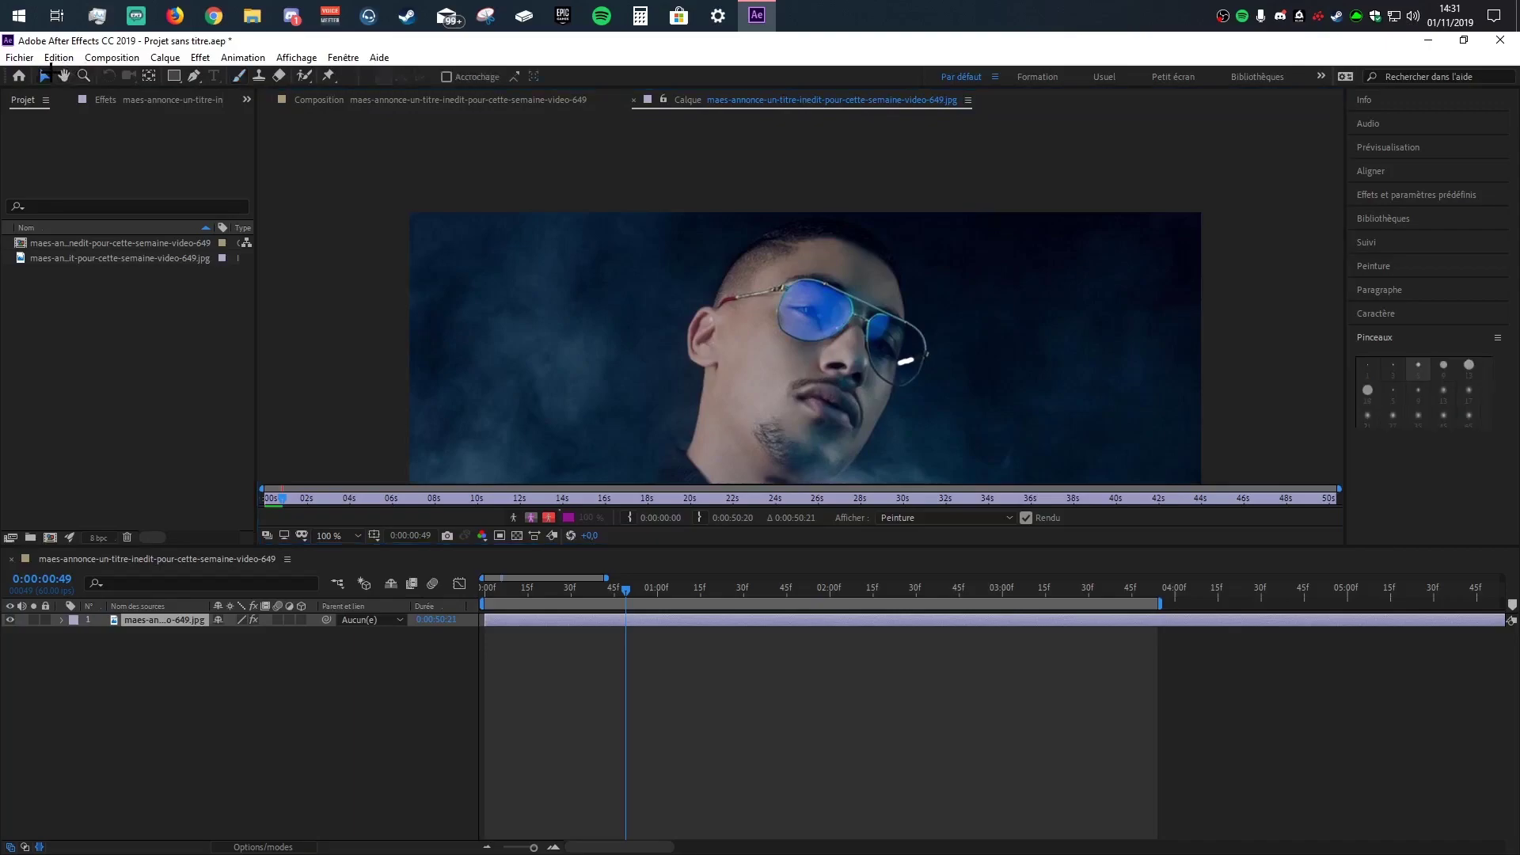
pyautogui.moveTo(630, 287); pyautogui.dragTo(564, 215)
pyautogui.scroll(-3, 641, 224)
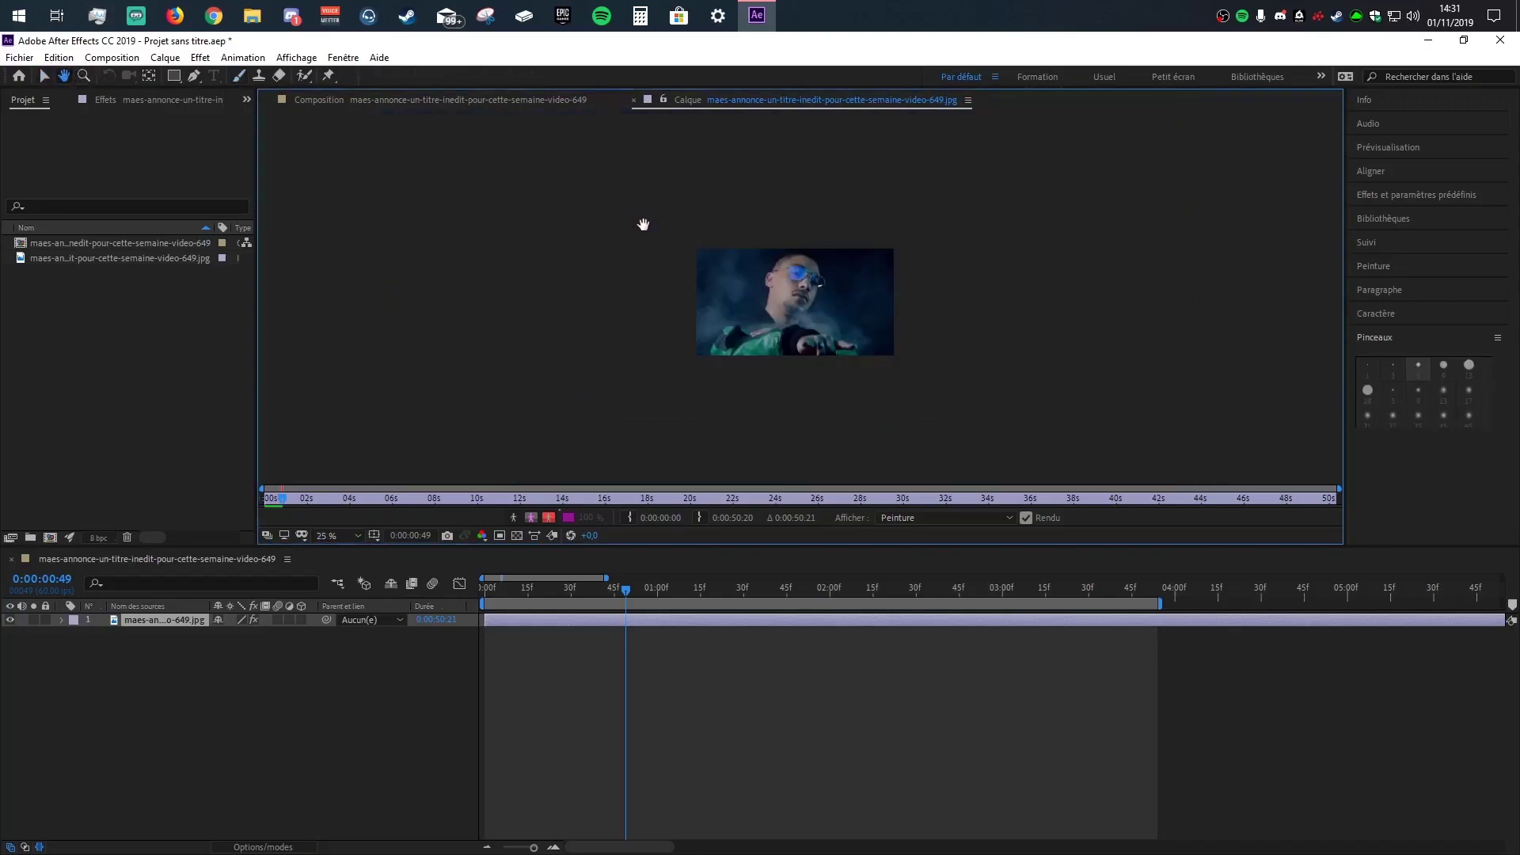
pyautogui.scroll(3, 667, 342)
pyautogui.moveTo(620, 593)
pyautogui.mouseDown()
pyautogui.moveTo(442, 597)
pyautogui.moveTo(637, 587)
pyautogui.mouseUp()
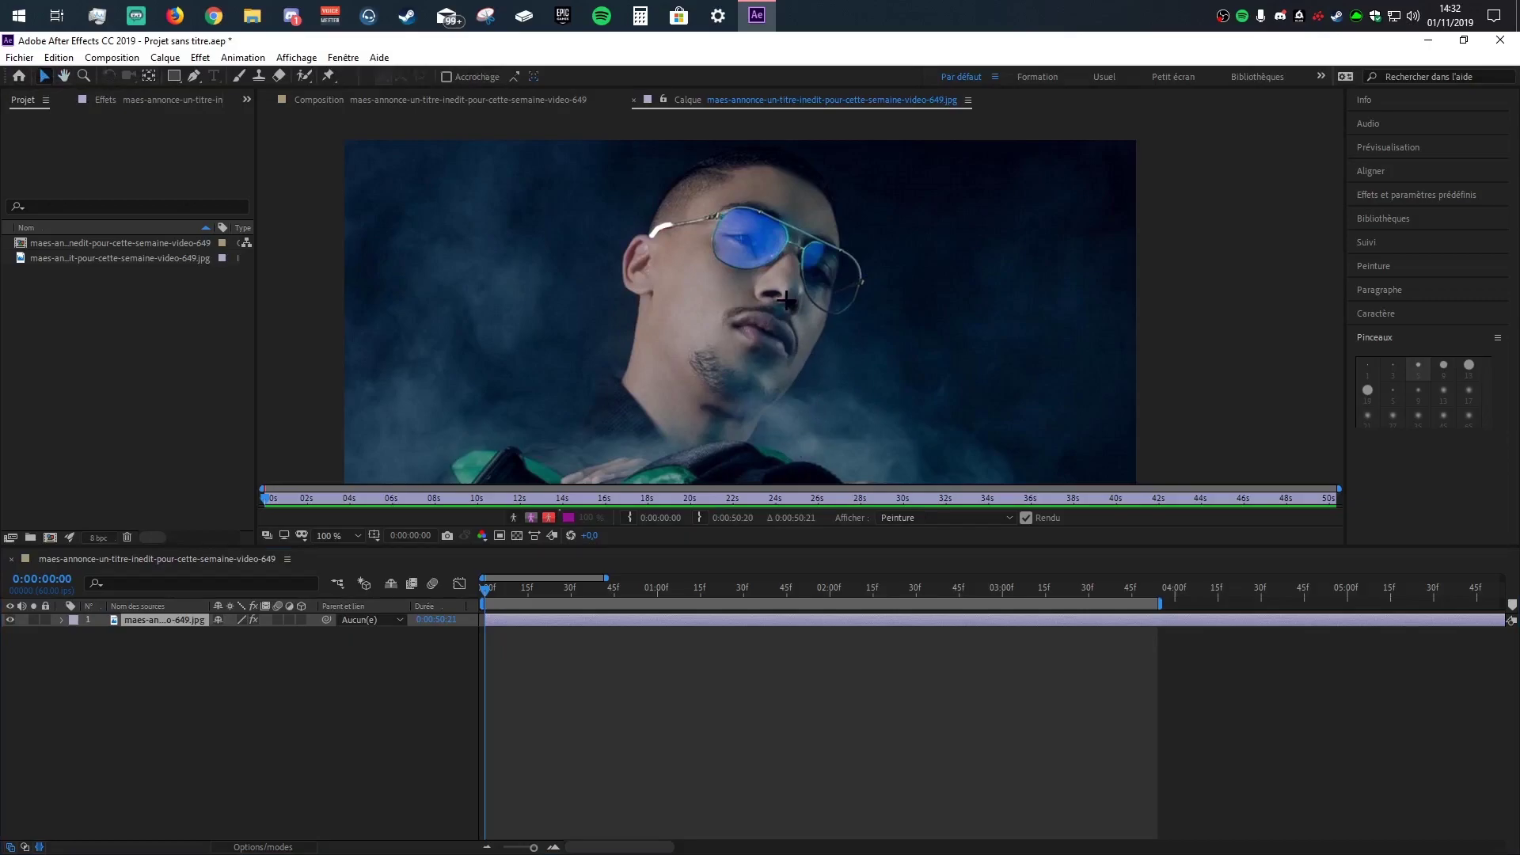
# Step: Duplicate the painted image layer and delete the effects from the lower copy
pyautogui.click(60, 619)
pyautogui.click(60, 620)
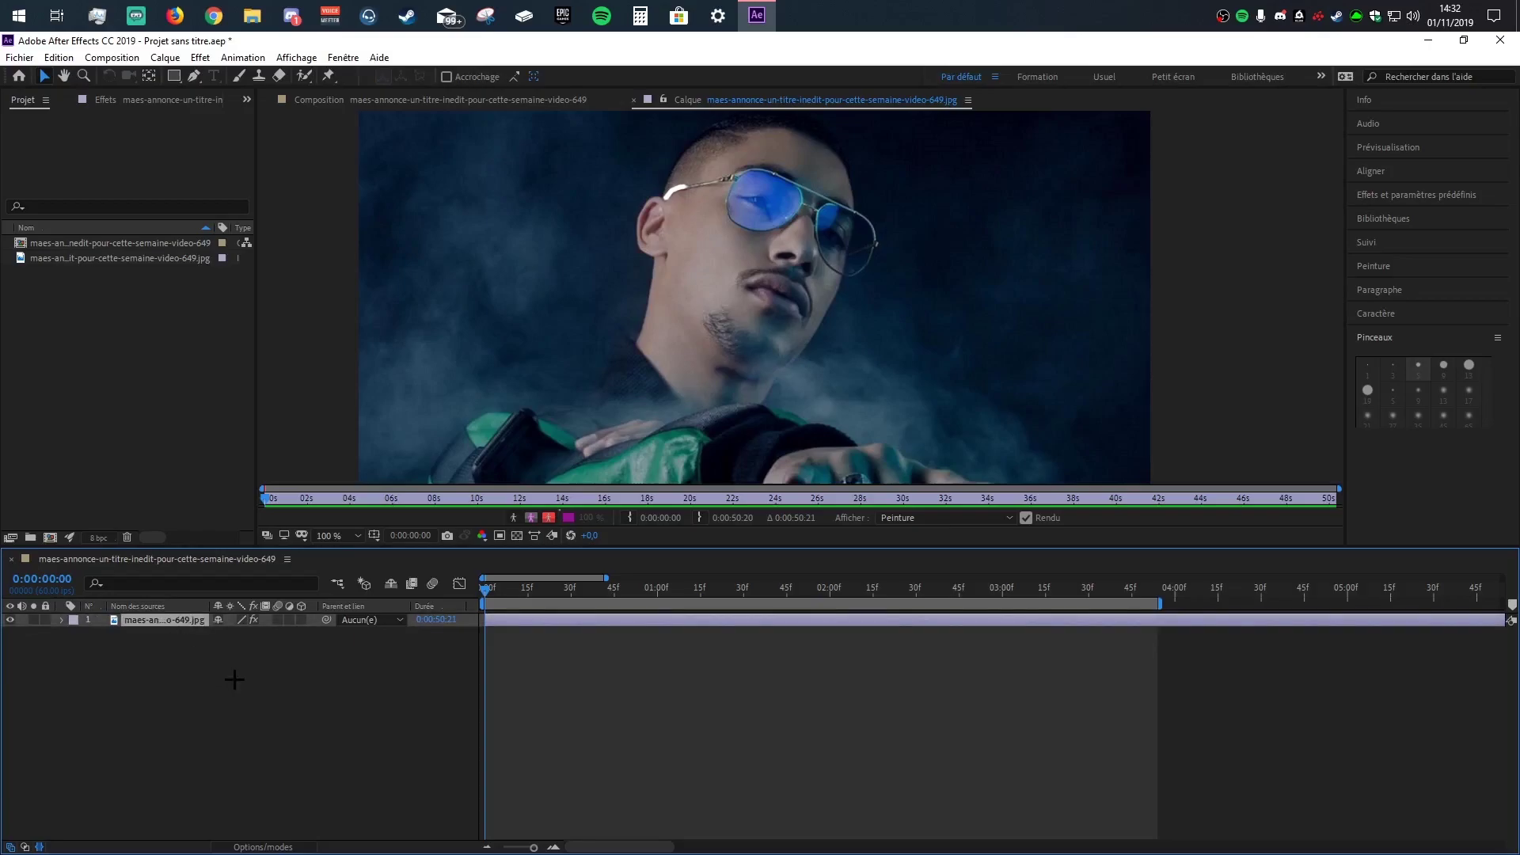
pyautogui.hotkey('ctrl', 'd')
pyautogui.click(64, 633)
pyautogui.click(61, 633)
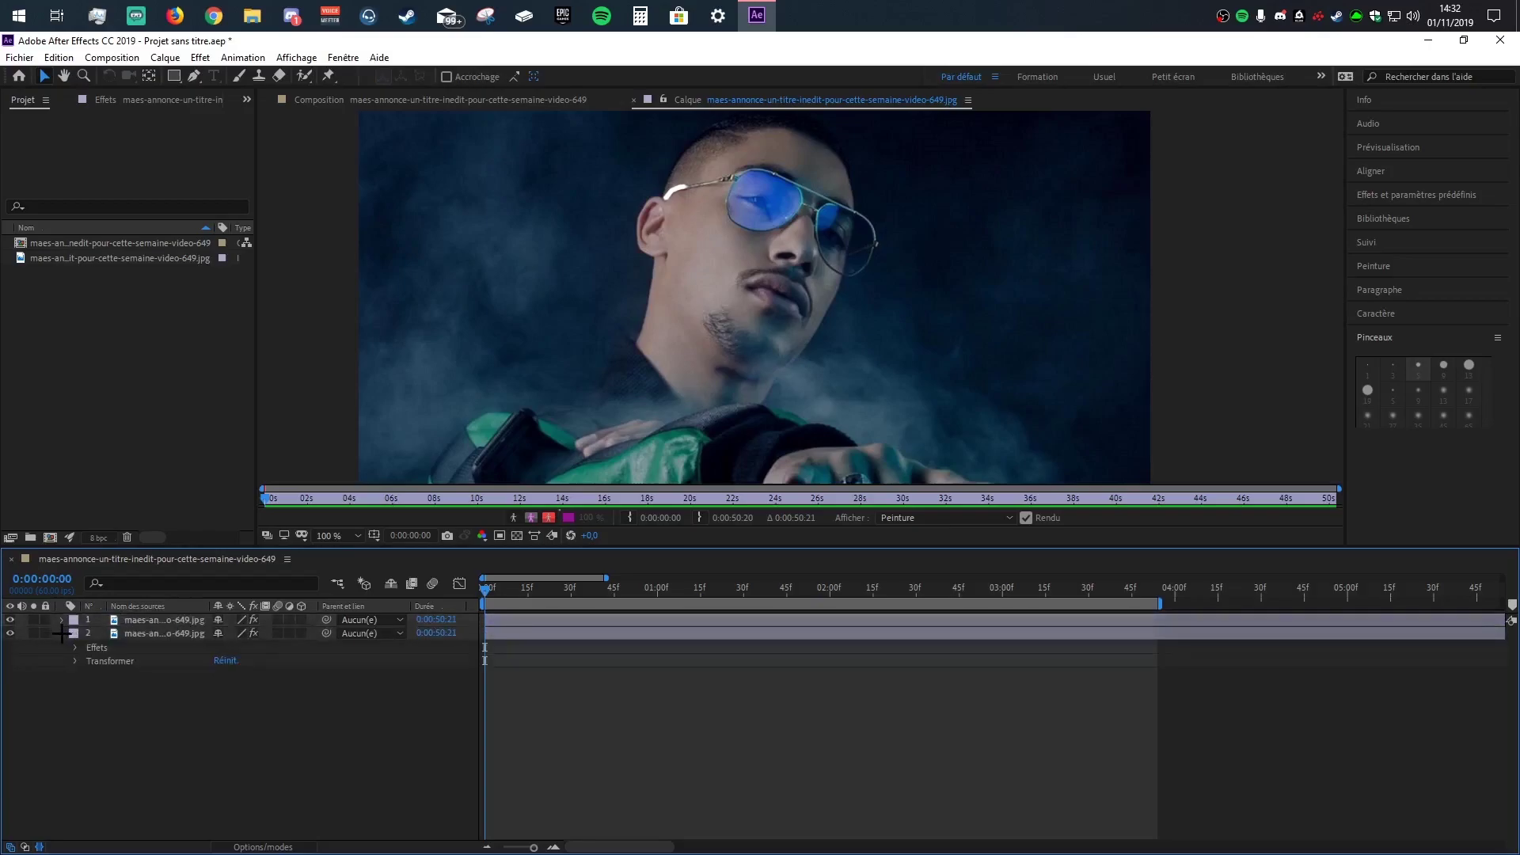
pyautogui.click(91, 647)
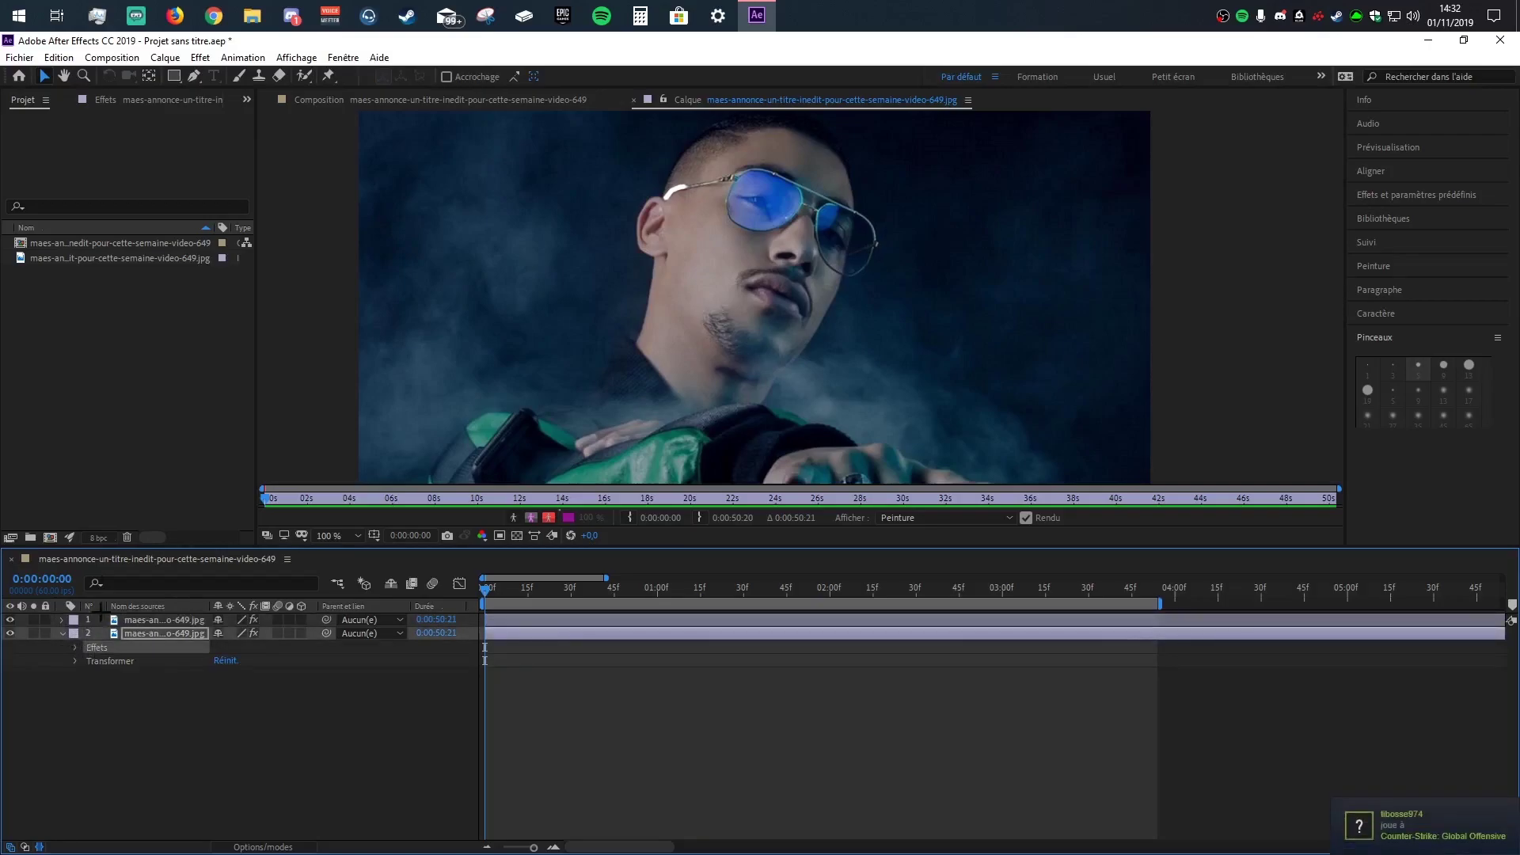
pyautogui.press('Delete')
pyautogui.click(61, 633)
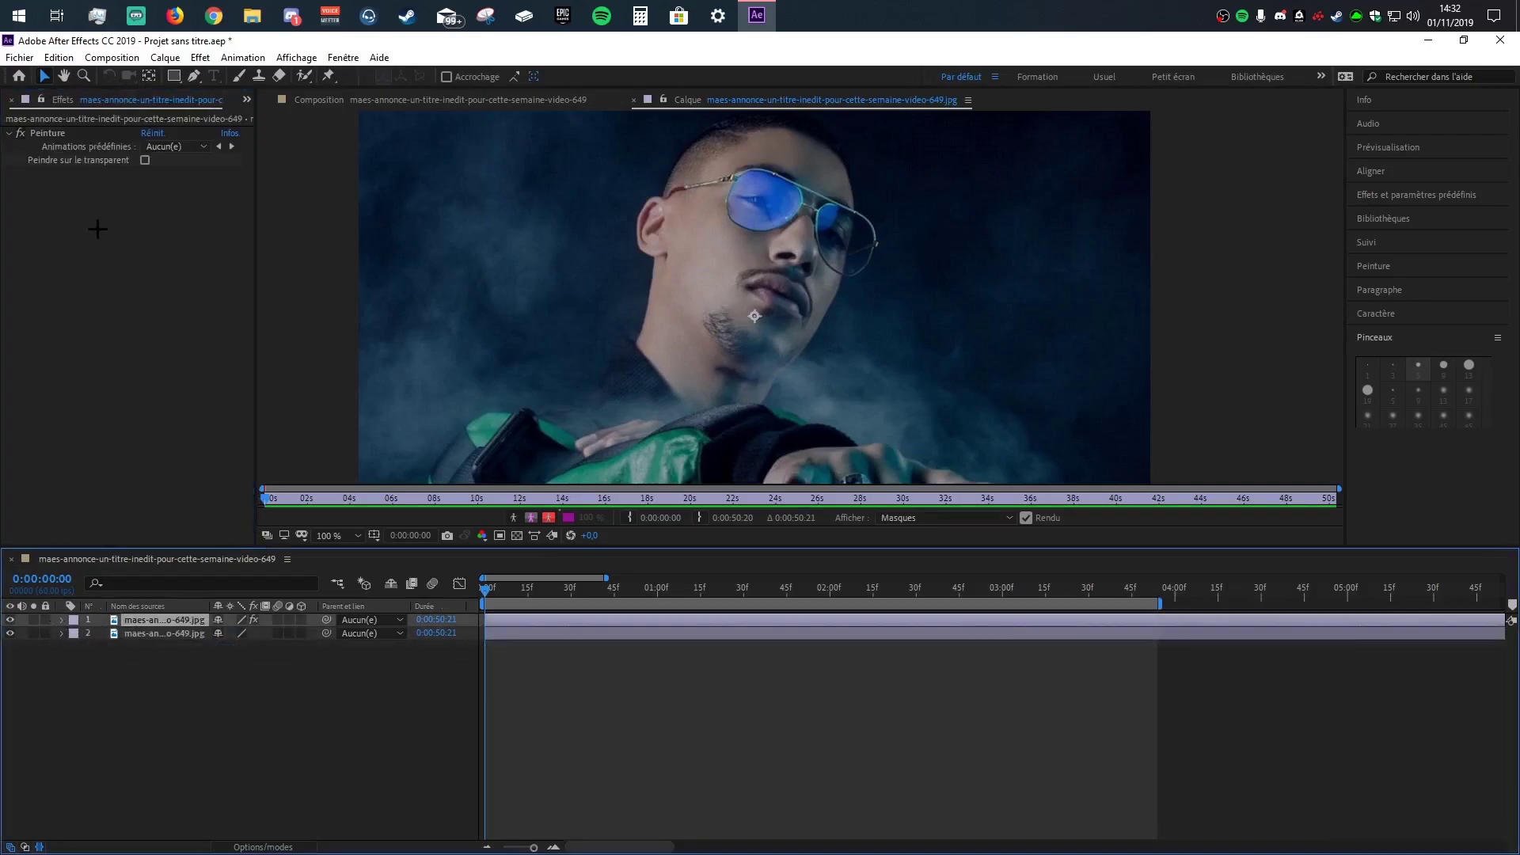
# Step: Enable Peindre sur le transparent for the top layer's Peinture effect and return to the composition view
pyautogui.click(144, 160)
pyautogui.click(633, 100)
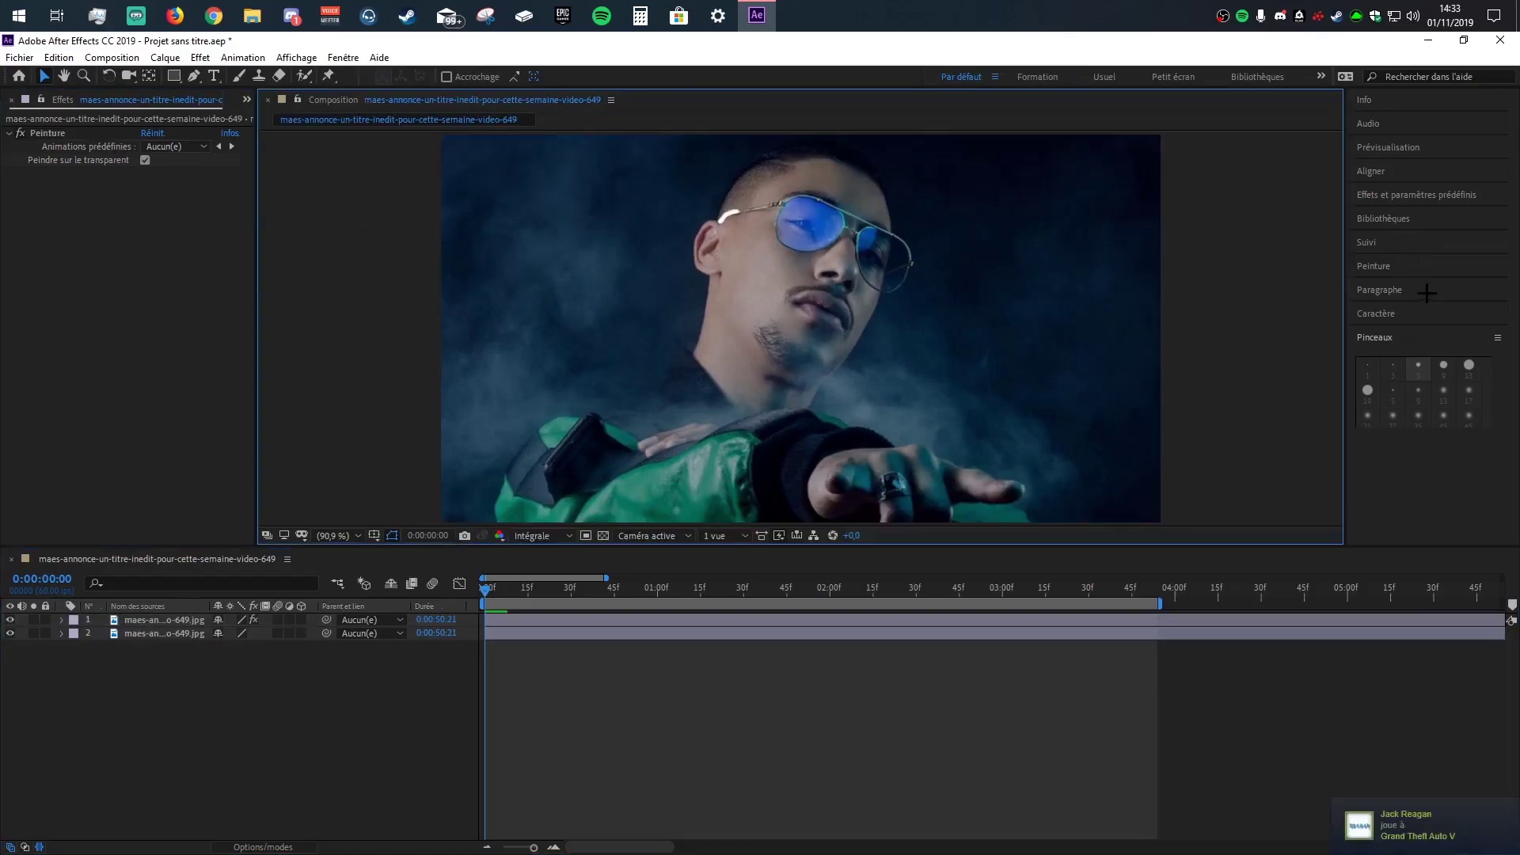
# Step: Find the Lueur diffuse effect by searching for "lueur" and apply it to the top painted layer
pyautogui.click(1412, 202)
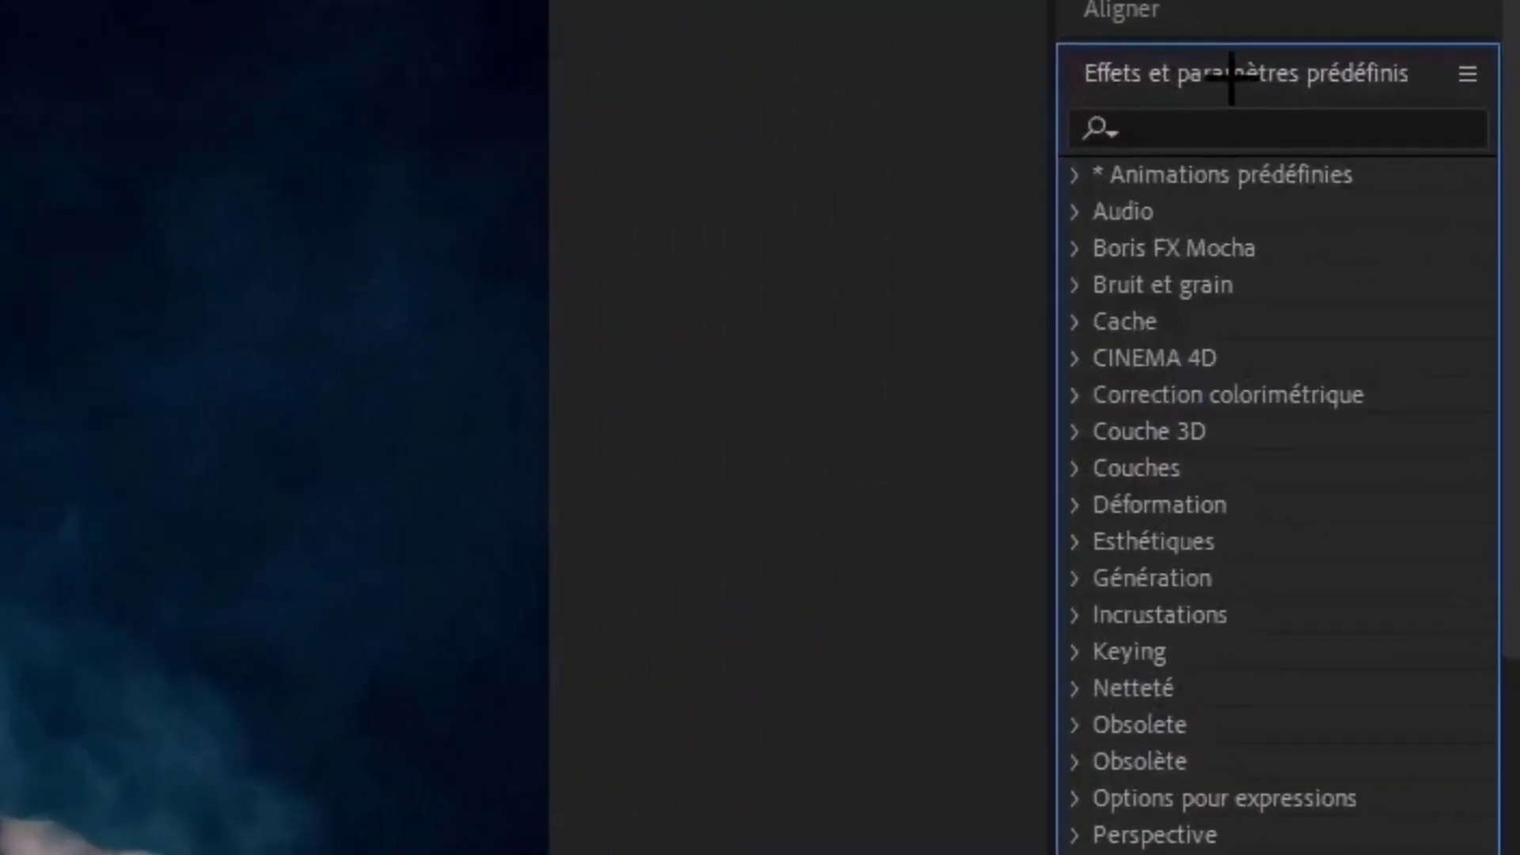
pyautogui.write('lueur')
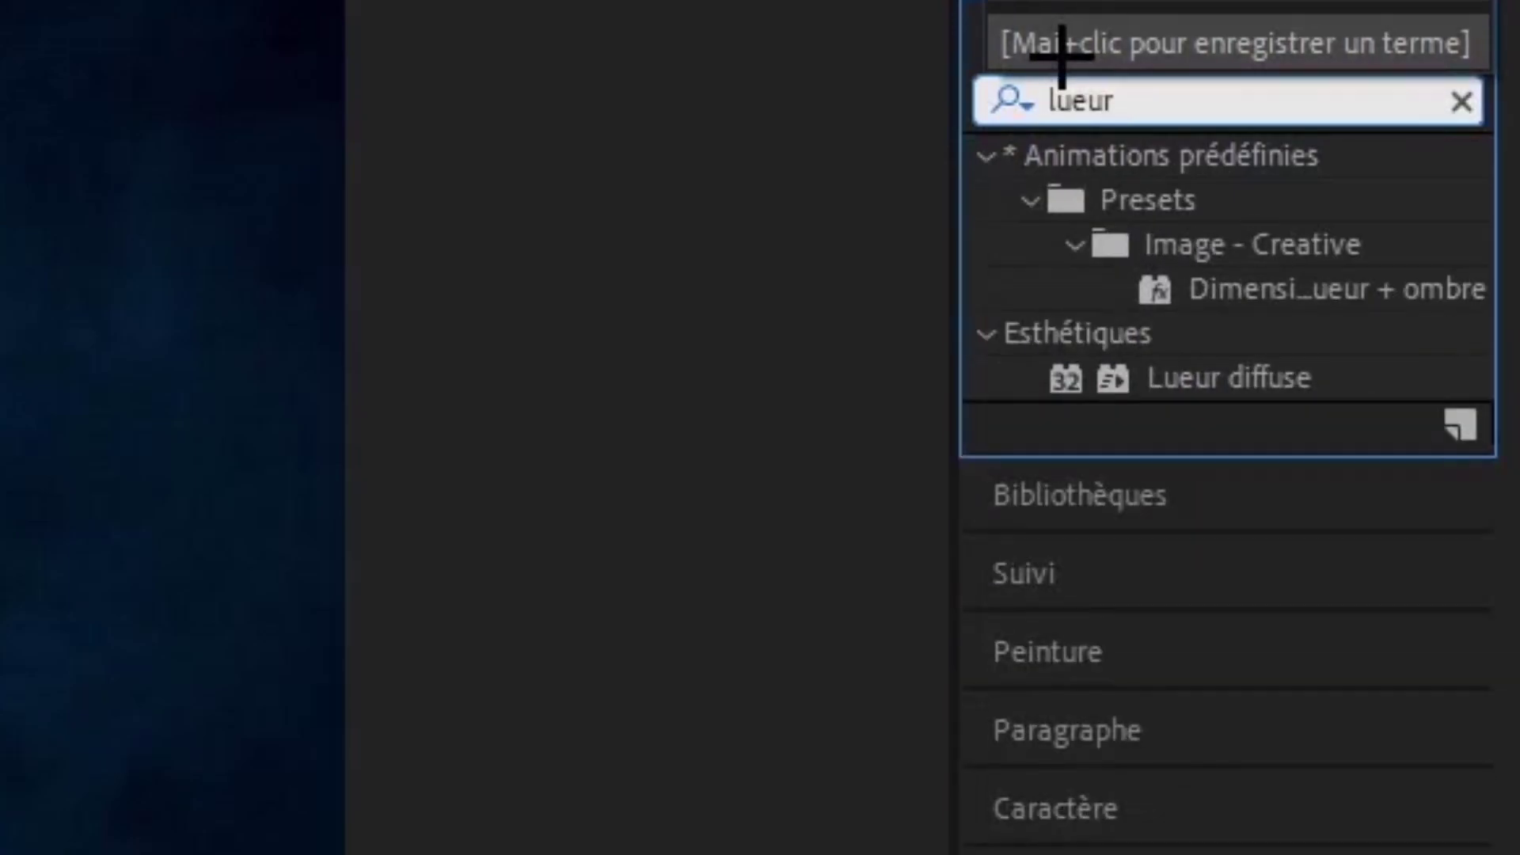
pyautogui.moveTo(1180, 382); pyautogui.dragTo(325, 722)
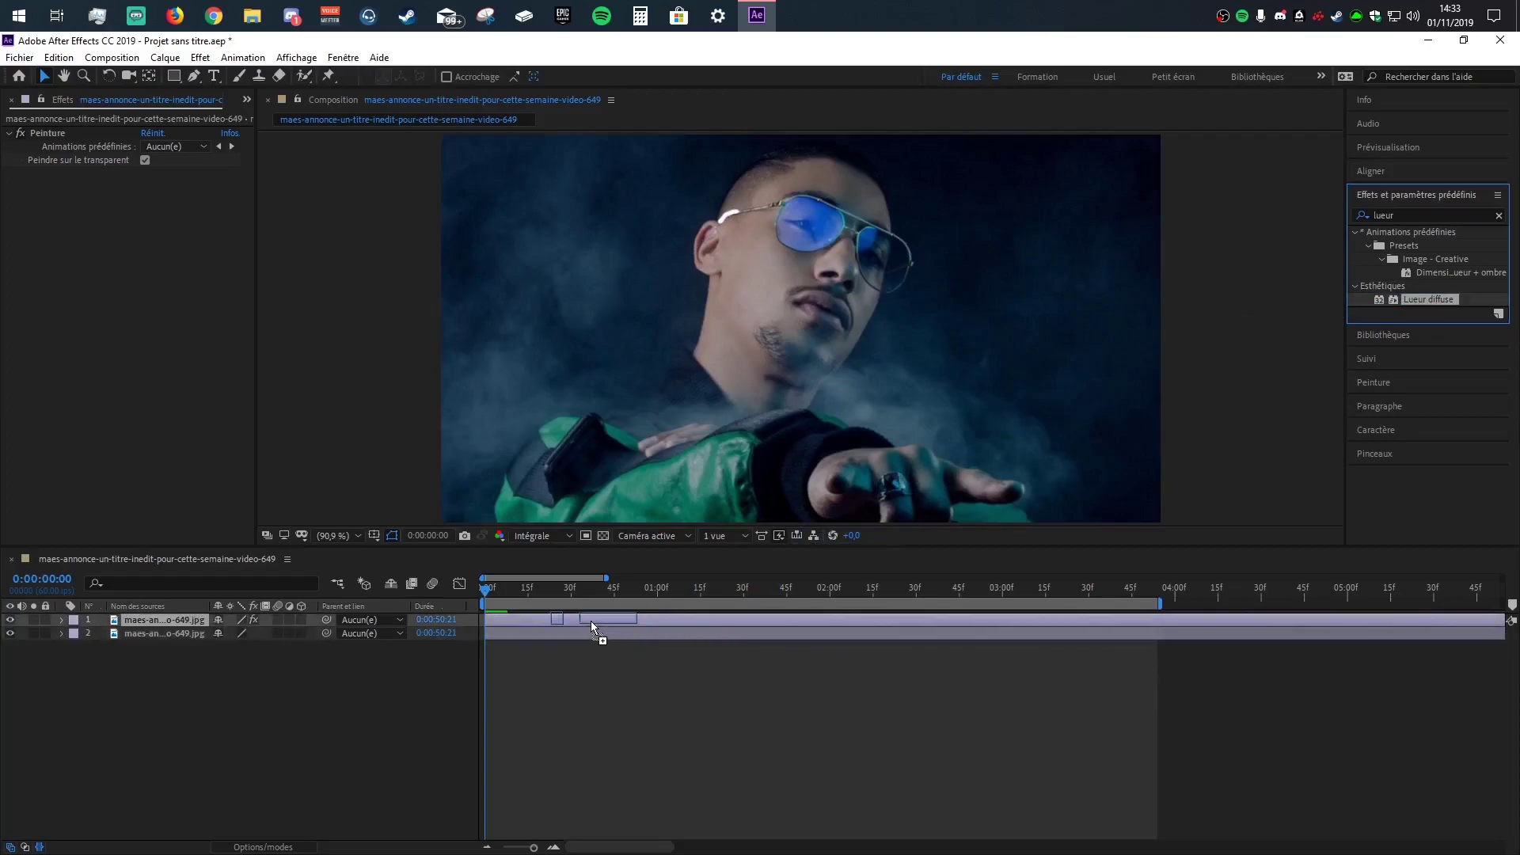
pyautogui.moveTo(590, 621); pyautogui.dragTo(591, 621)
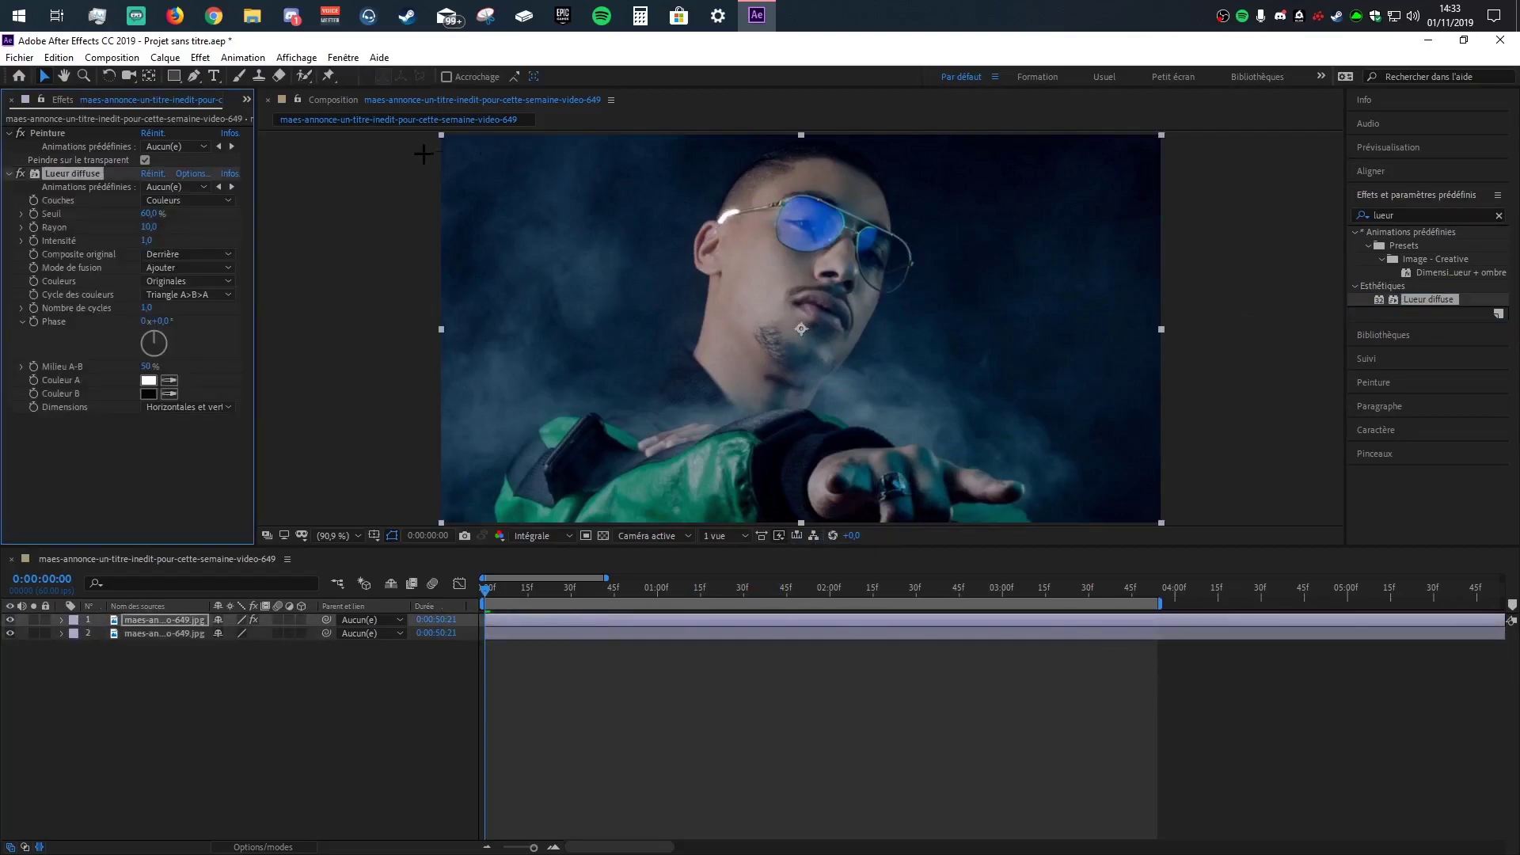
# Step: Add two more Lueur diffuse effects to the top painted layer to strengthen the glow of the strokes
pyautogui.press('.')
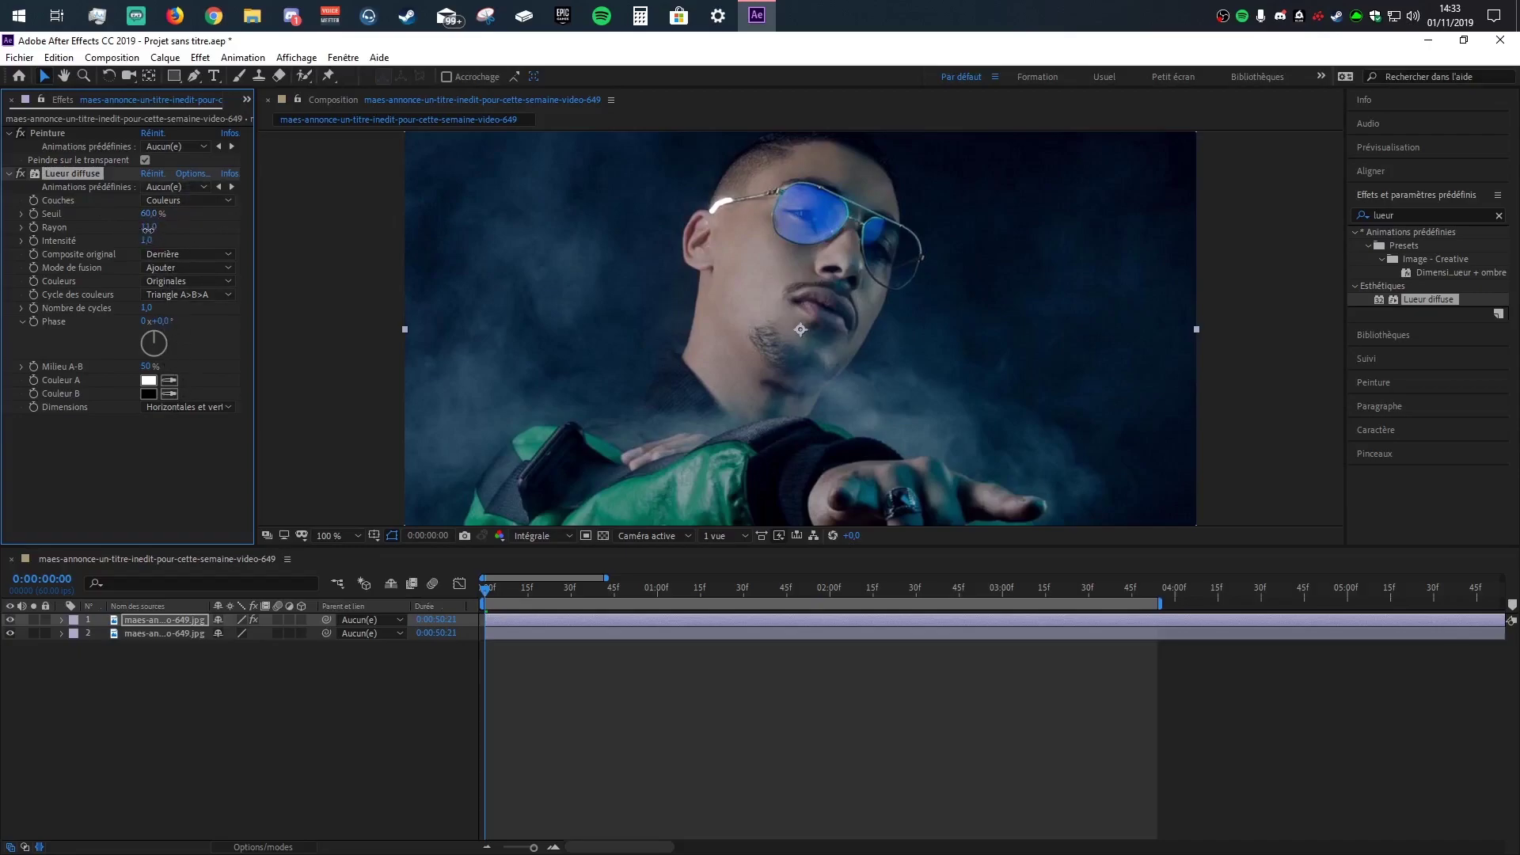
pyautogui.click(76, 226)
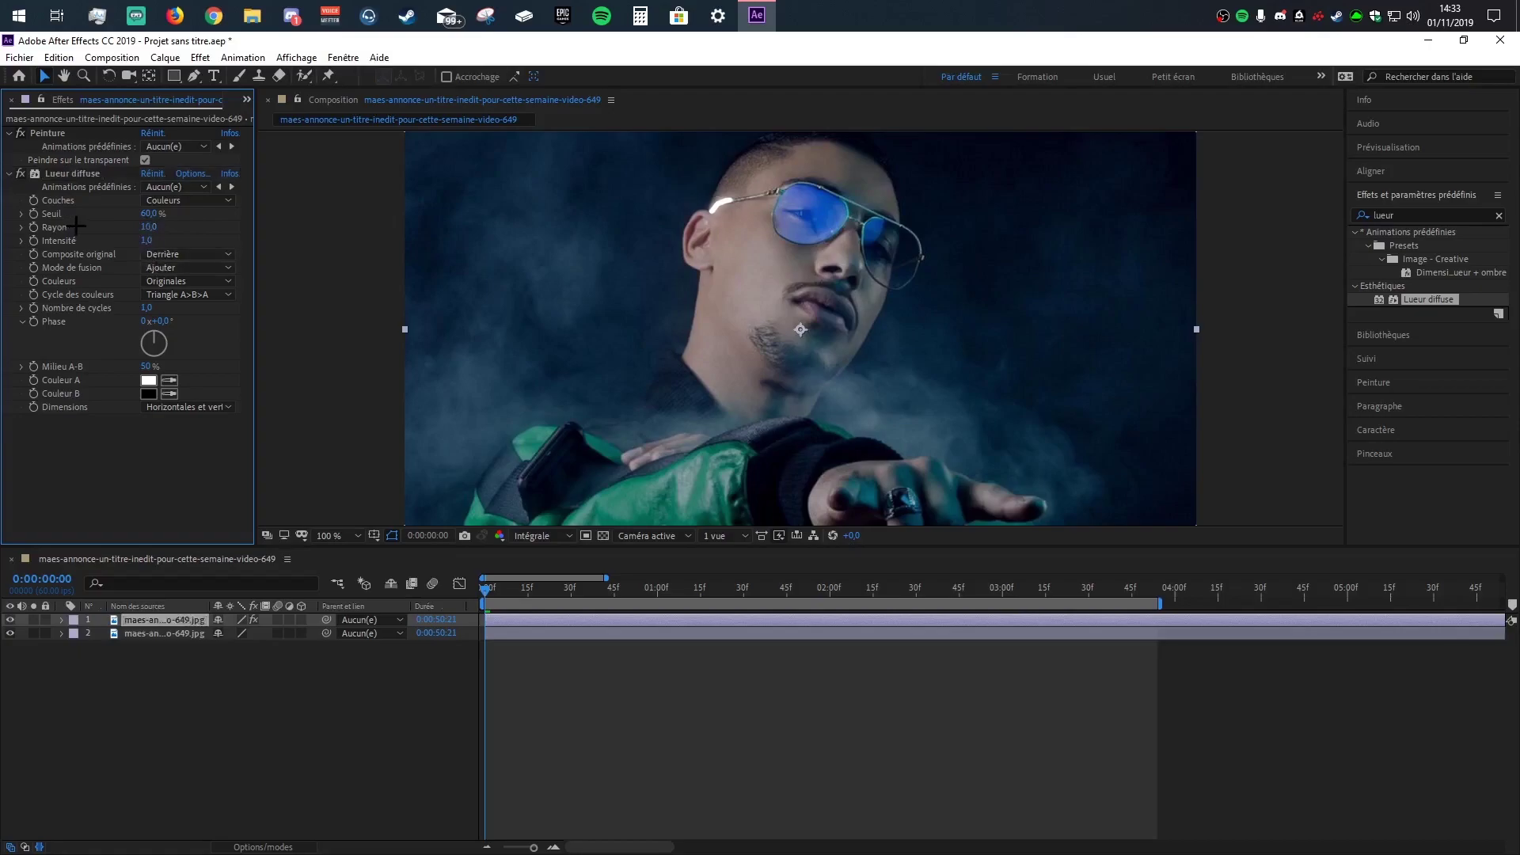
pyautogui.click(67, 173)
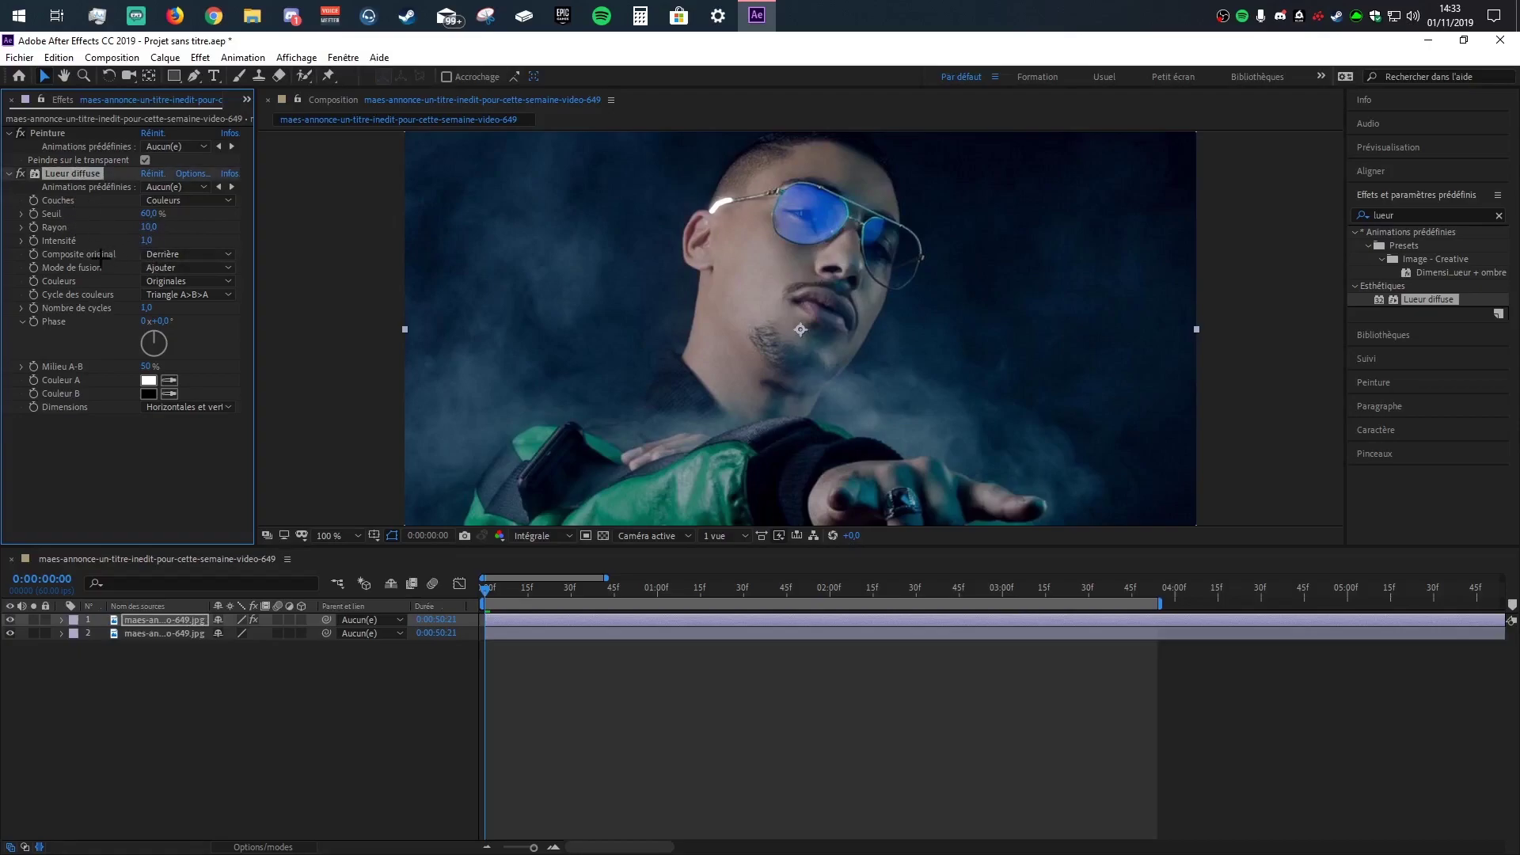
pyautogui.doubleClick(1451, 301)
# Step: Find VC Color Vibrance in the Video Copilot effects by searching for "VC" and apply it to the top painted layer
pyautogui.click(1424, 218)
pyautogui.press('BackSpace')
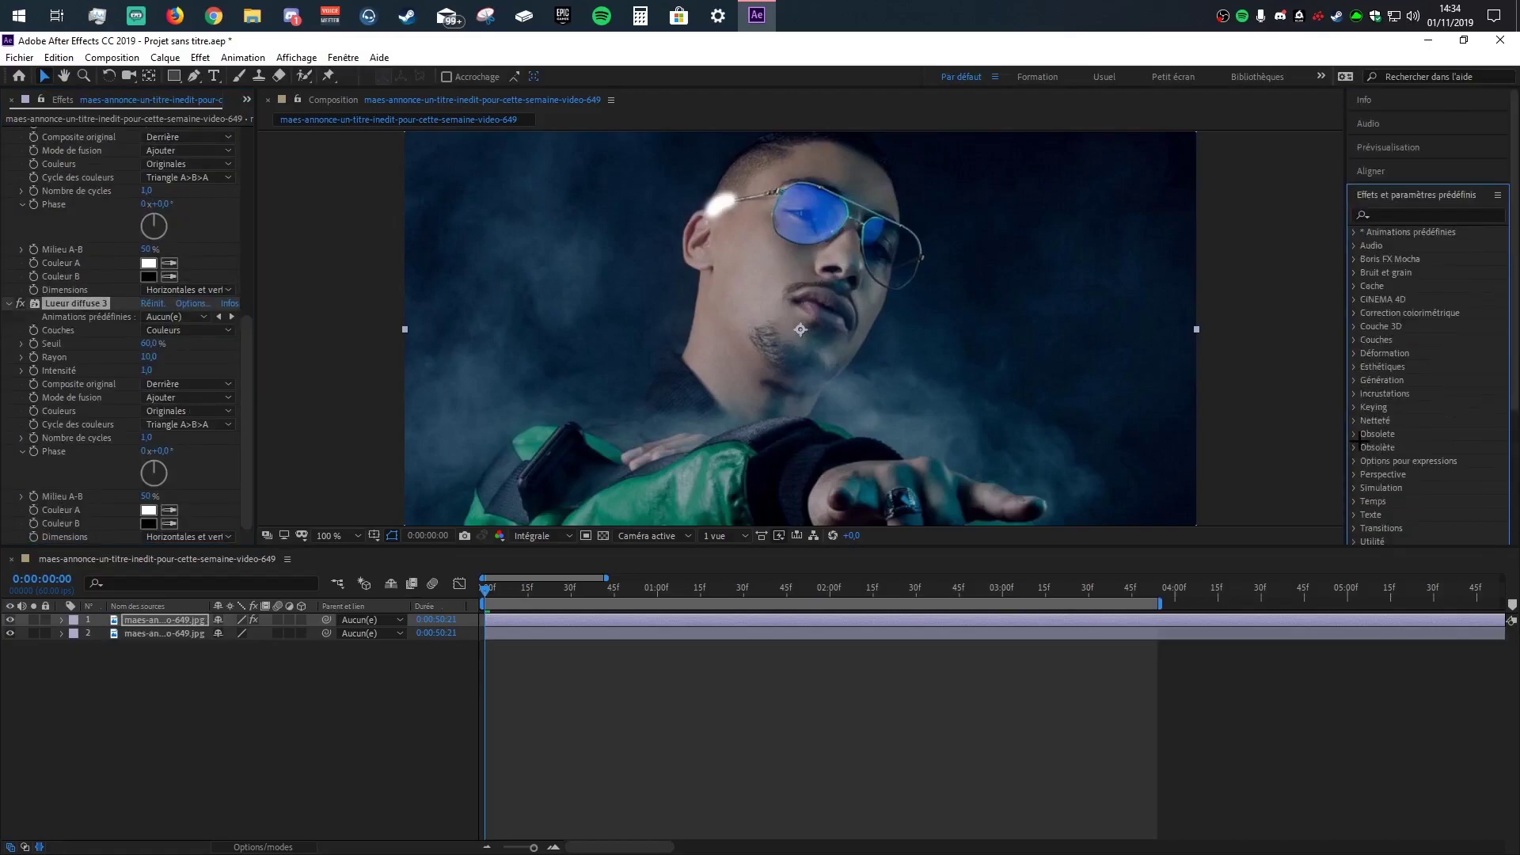
pyautogui.scroll(-2, 1354, 408)
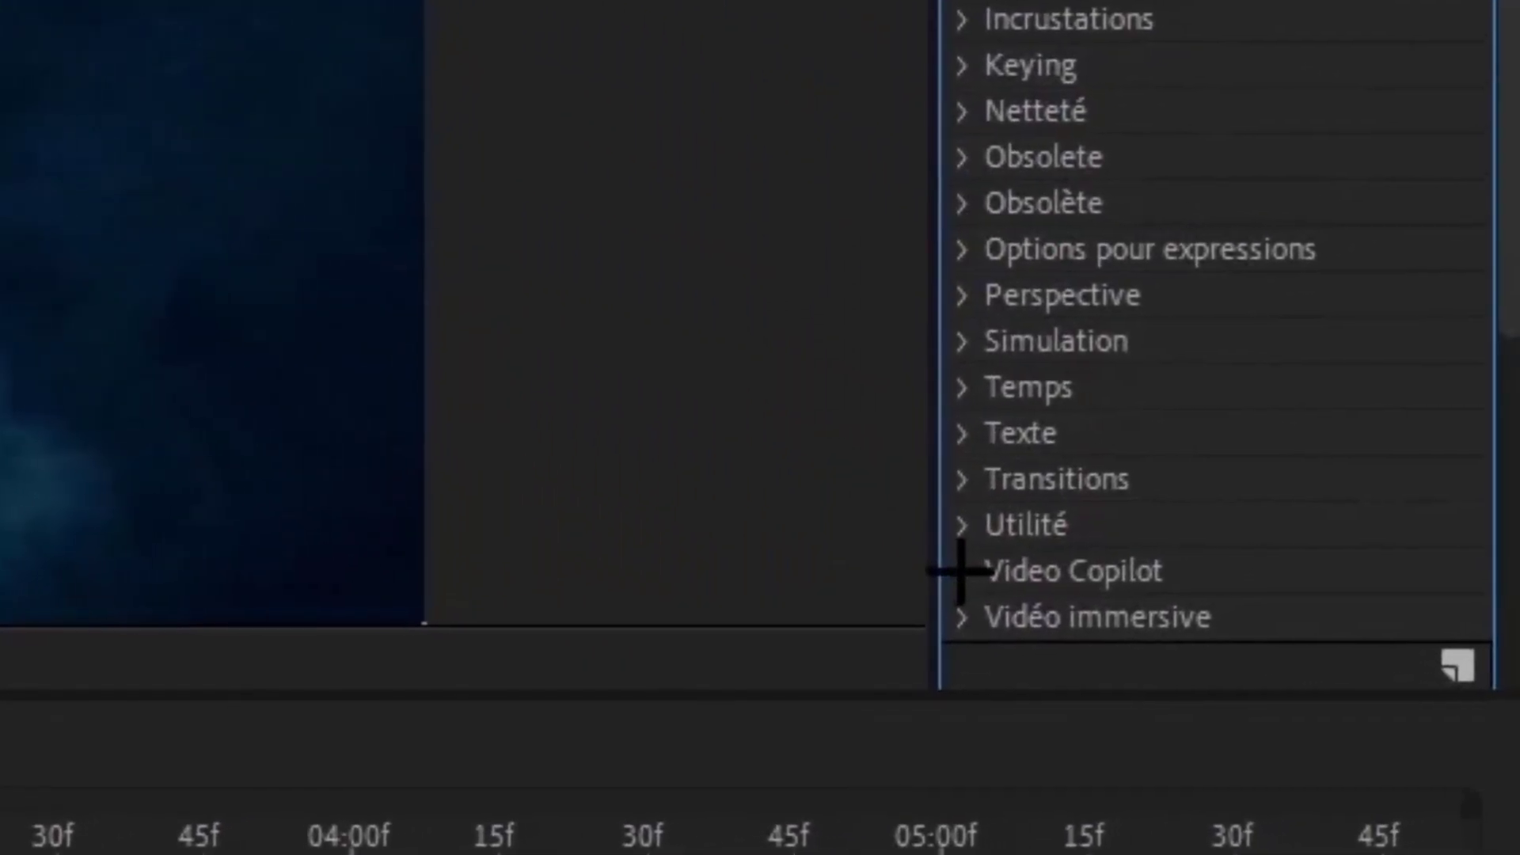
pyautogui.click(960, 570)
pyautogui.click(1176, 566)
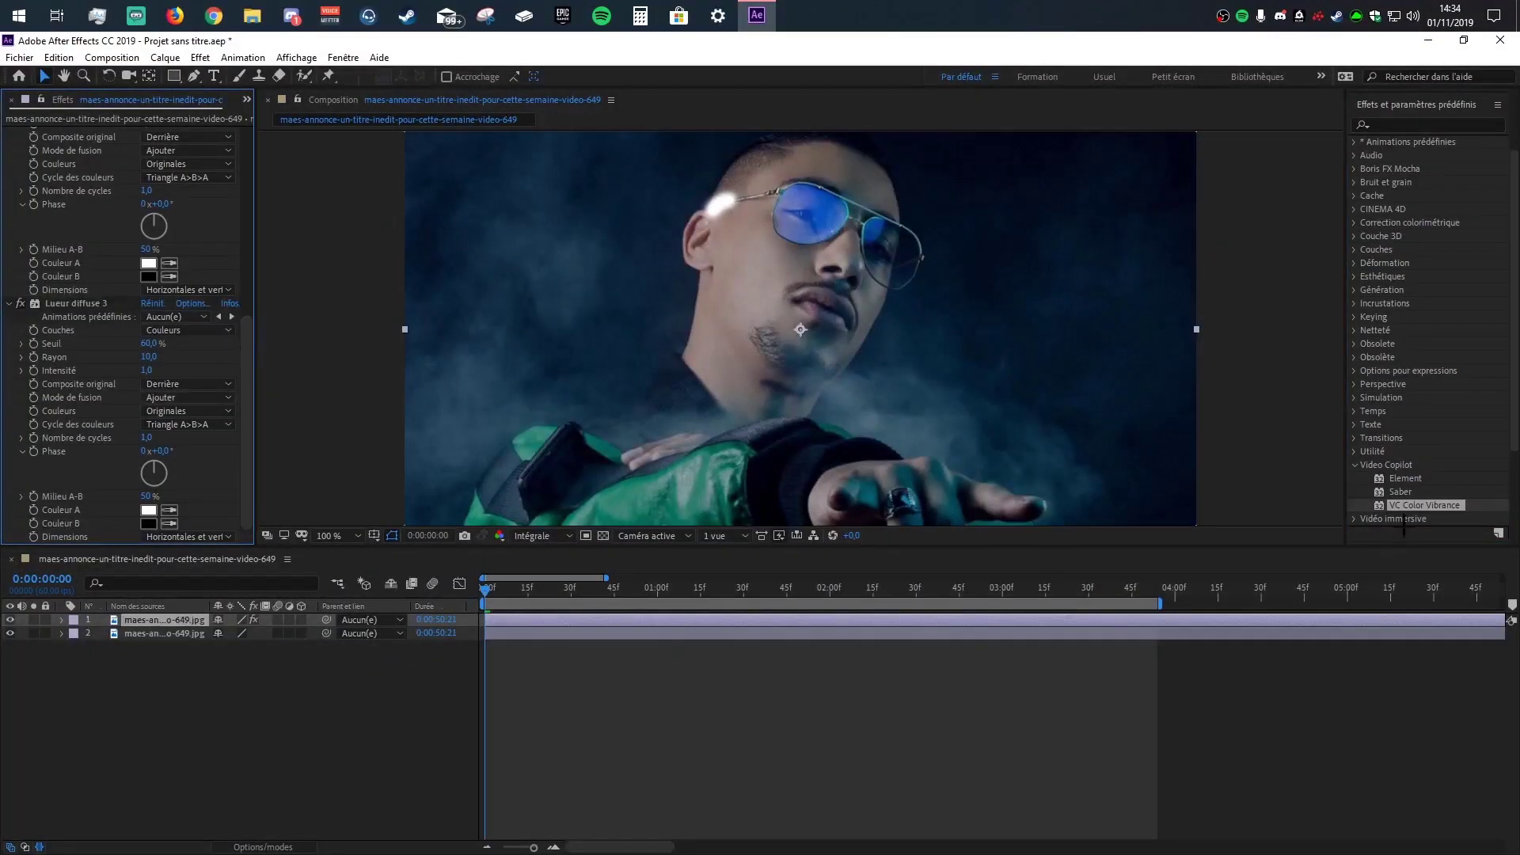
pyautogui.click(1400, 492)
pyautogui.click(1437, 120)
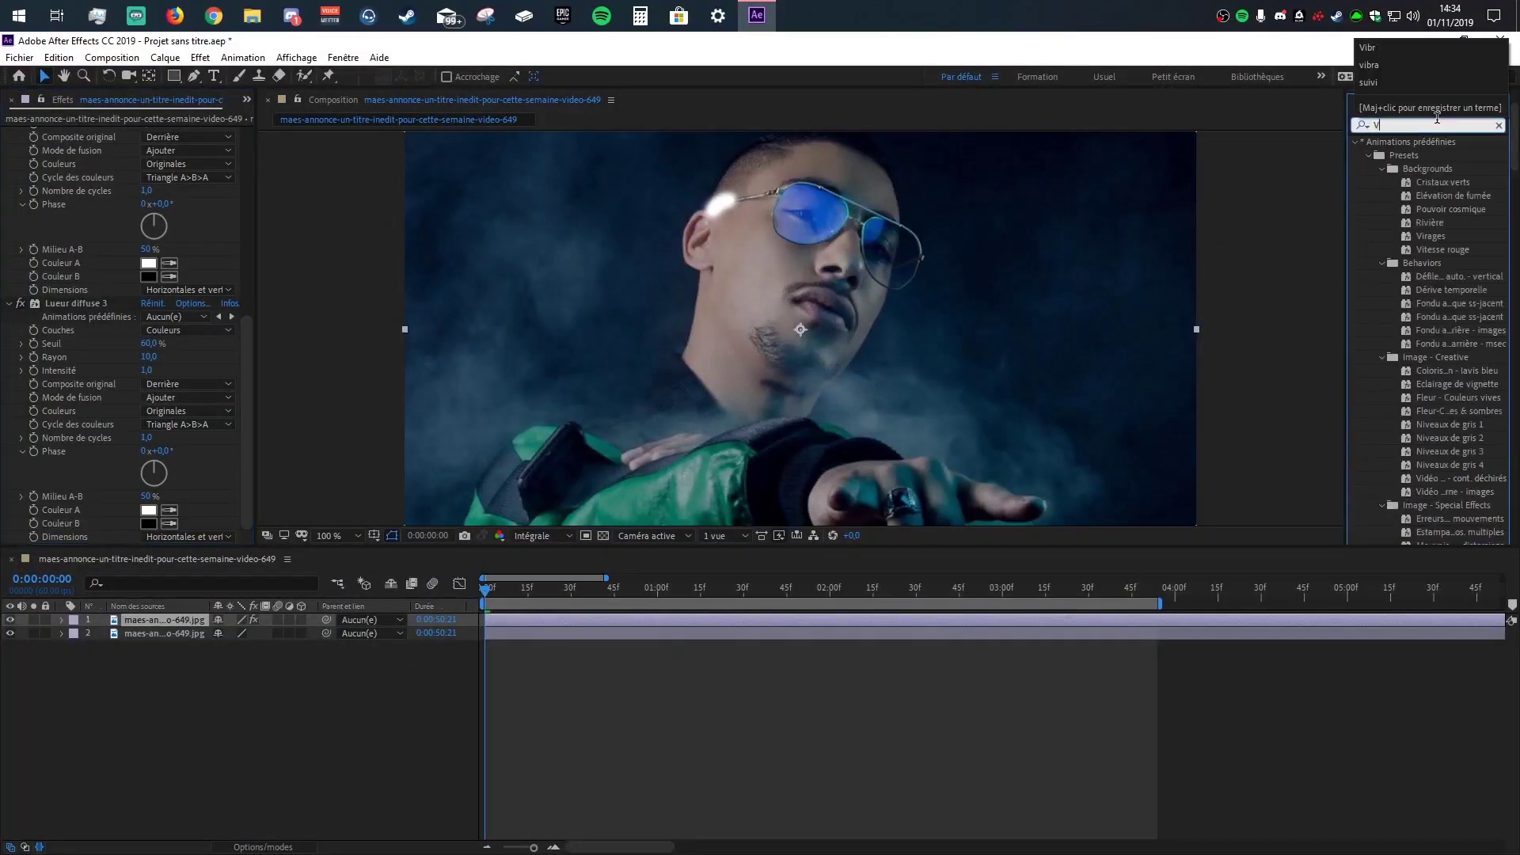
pyautogui.write('VC')
pyautogui.moveTo(1455, 247); pyautogui.dragTo(600, 624)
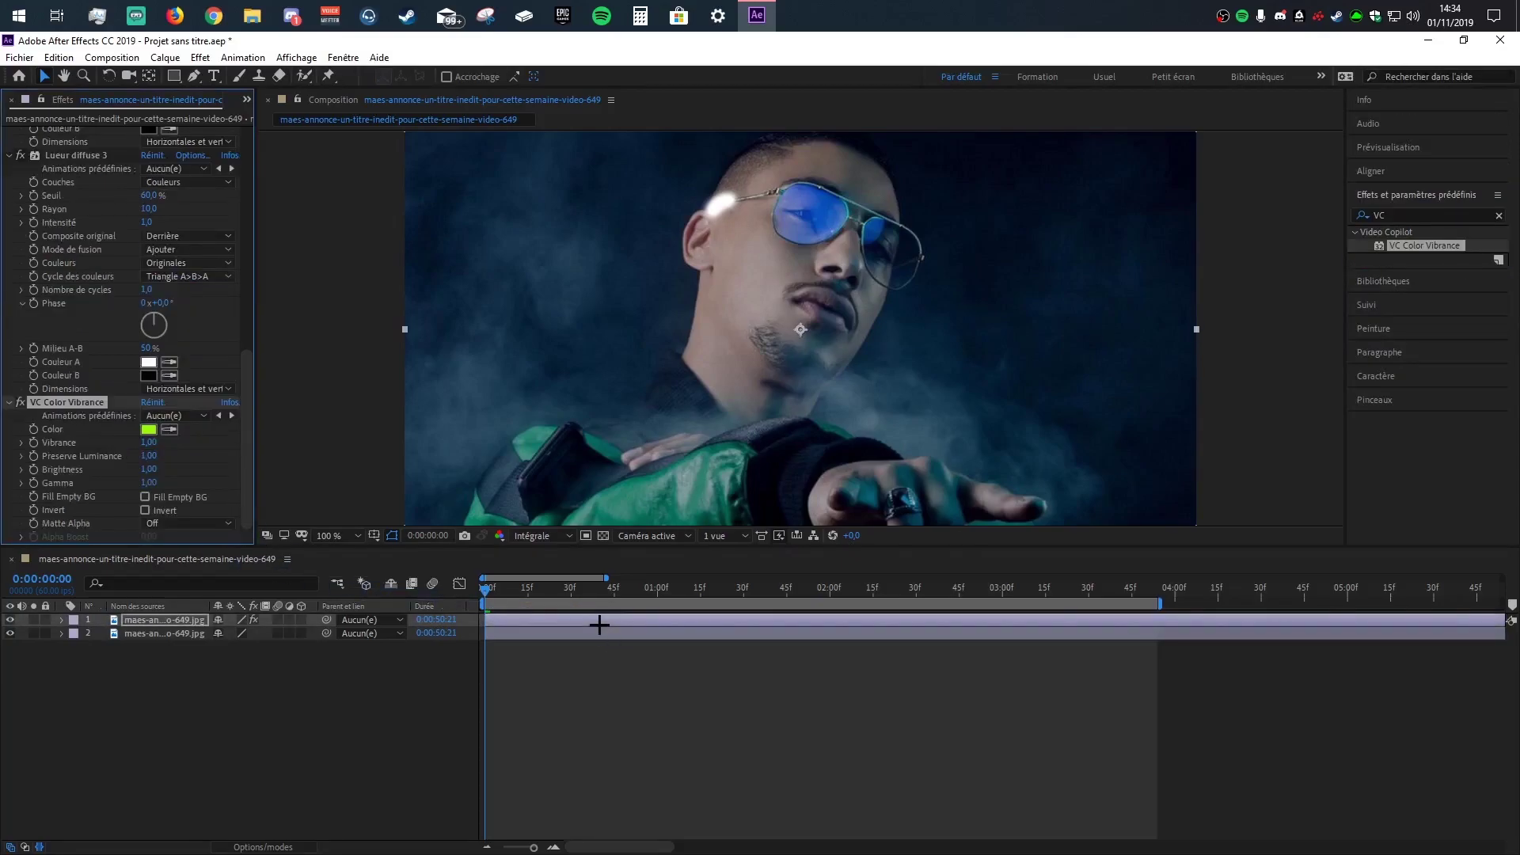
# Step: Set the VC Color Vibrance colour to the blue 0B15DF
pyautogui.click(146, 429)
pyautogui.click(761, 377)
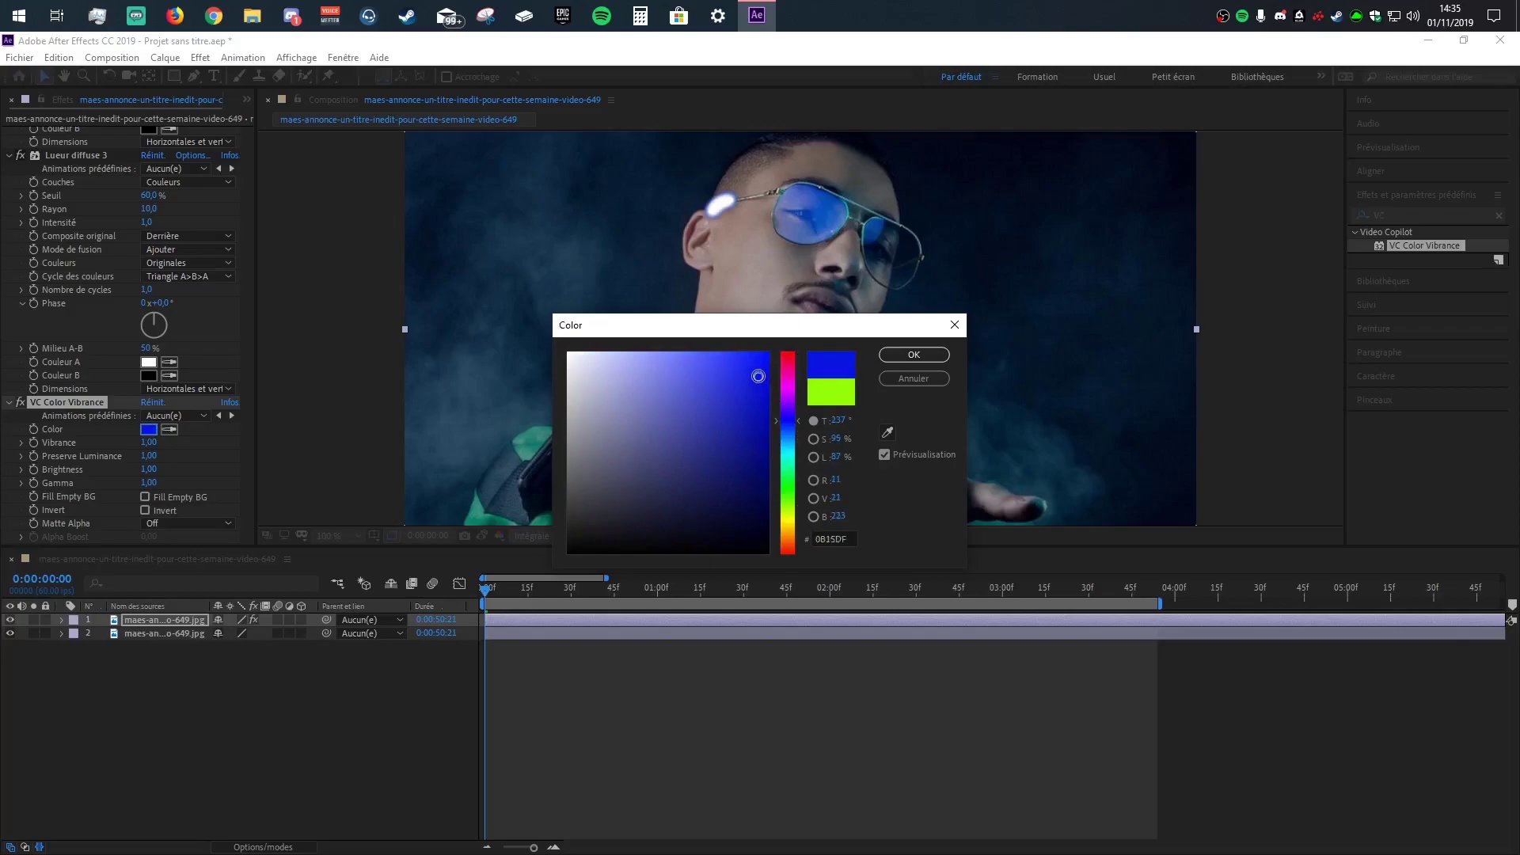
pyautogui.click(909, 353)
# Step: Delete the third Lueur diffuse effect from the top layer and clear the effects search
pyautogui.scroll(2, 127, 331)
pyautogui.scroll(3, 127, 330)
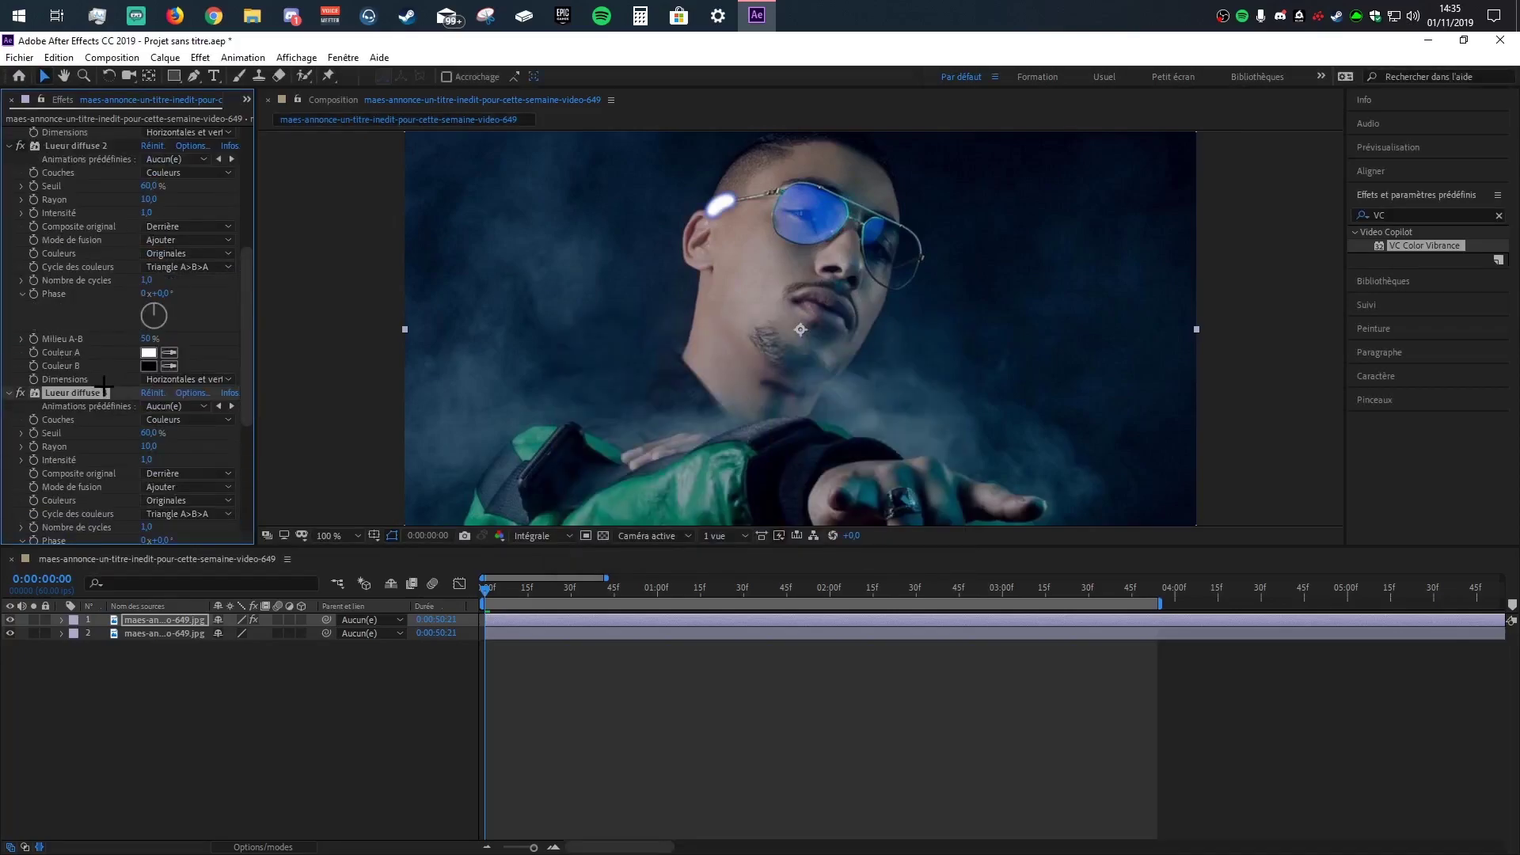
pyautogui.press('Delete')
pyautogui.click(1499, 215)
# Step: Play the glowing line animation from the first frame and scrub through its opening frames to review it
pyautogui.click(483, 590)
pyautogui.press('space')
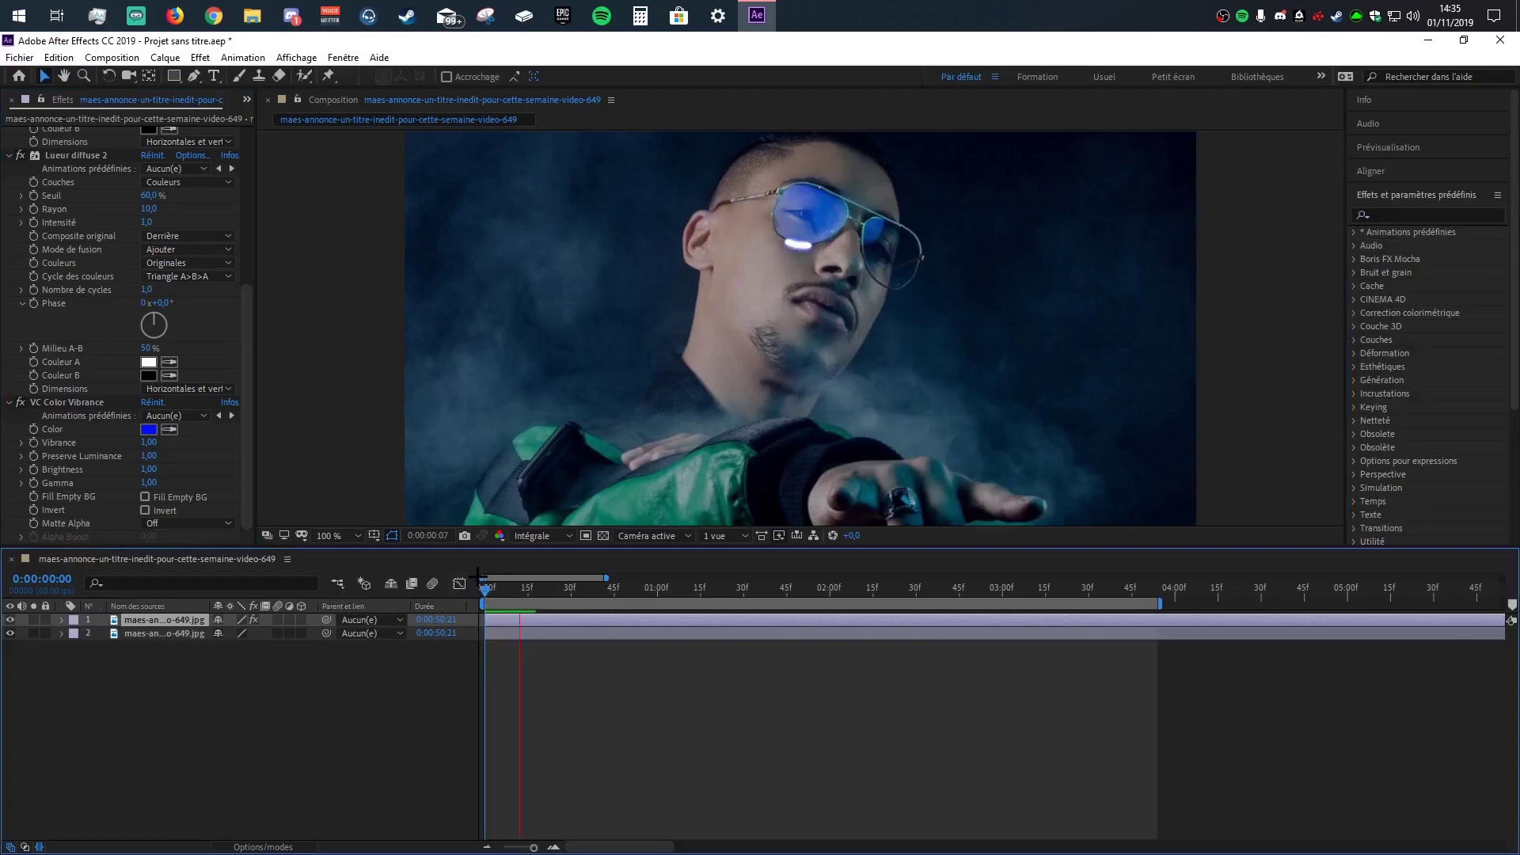
pyautogui.moveTo(500, 582); pyautogui.dragTo(553, 592)
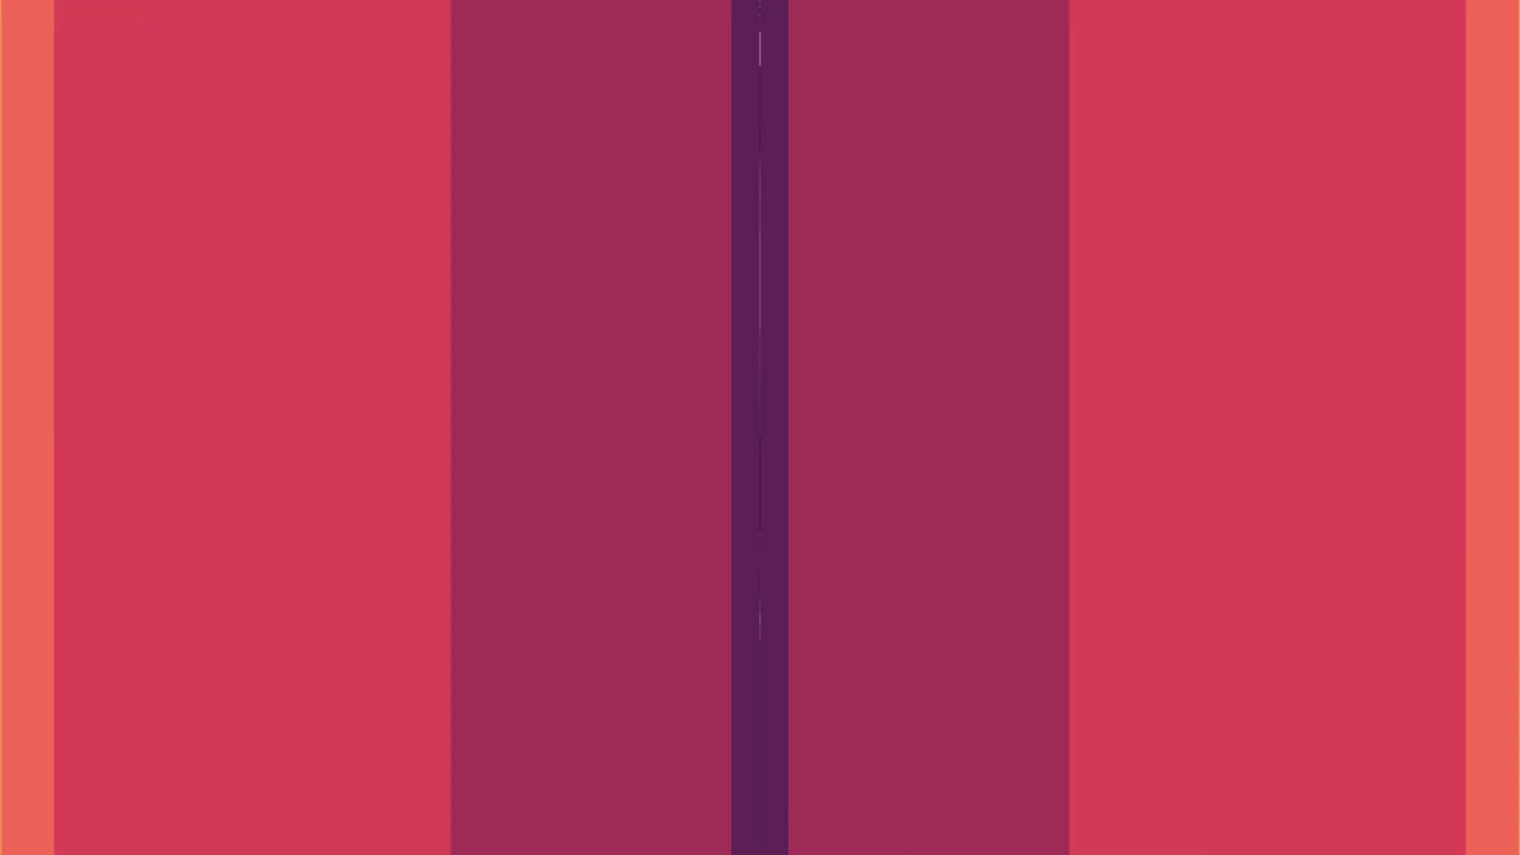